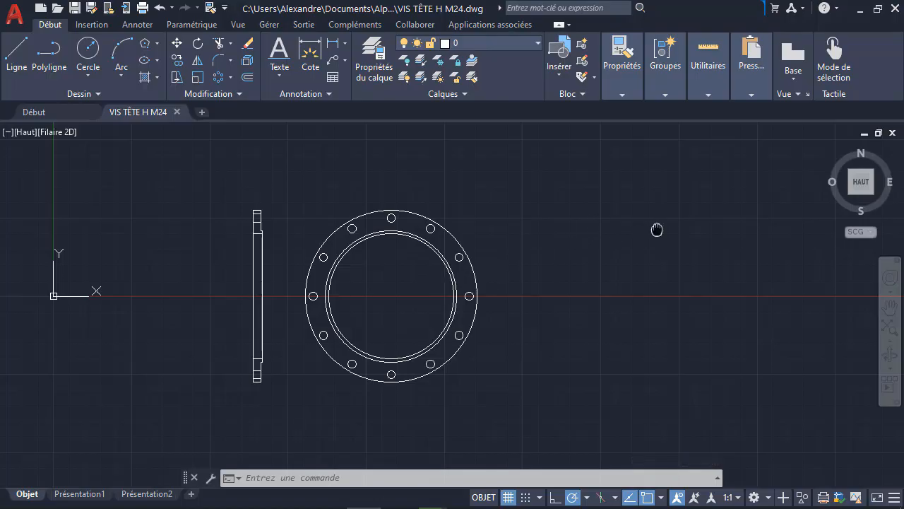
{"action": "mouse_move", "coordinate": [656, 228]}
{"action": "middle_mouse_down"}
{"action": "mouse_move", "coordinate": [495, 242]}
{"action": "mouse_move", "coordinate": [434, 264]}
{"action": "middle_mouse_up"}
{"action": "scroll", "coordinate": [494, 243], "scroll_direction": "up", "scroll_amount": 3}
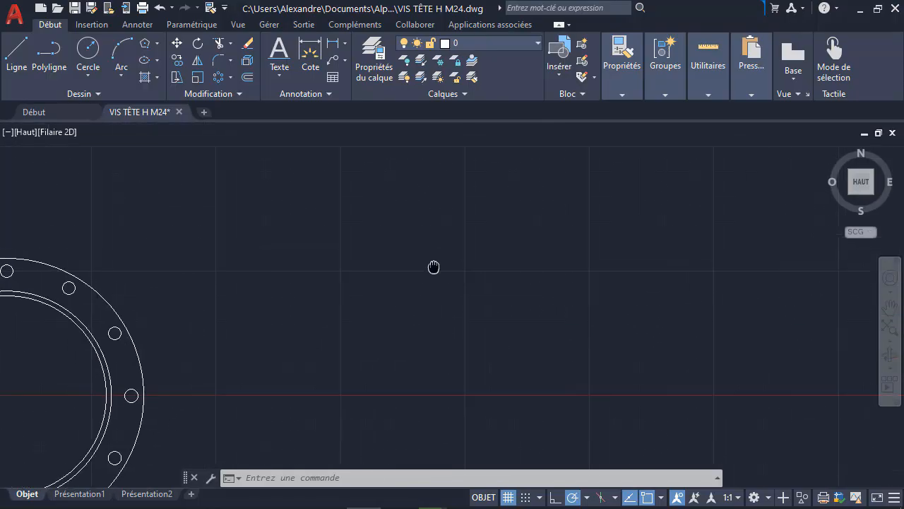
{"action": "middle_click_drag", "start_coordinate": [615, 226], "coordinate": [565, 232]}
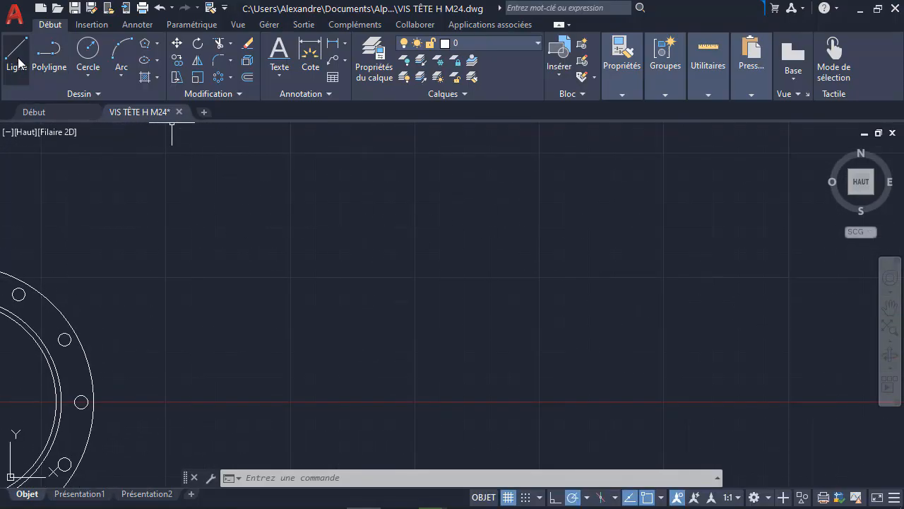
{"action": "left_click", "coordinate": [155, 45]}
{"action": "left_click", "coordinate": [132, 98]}
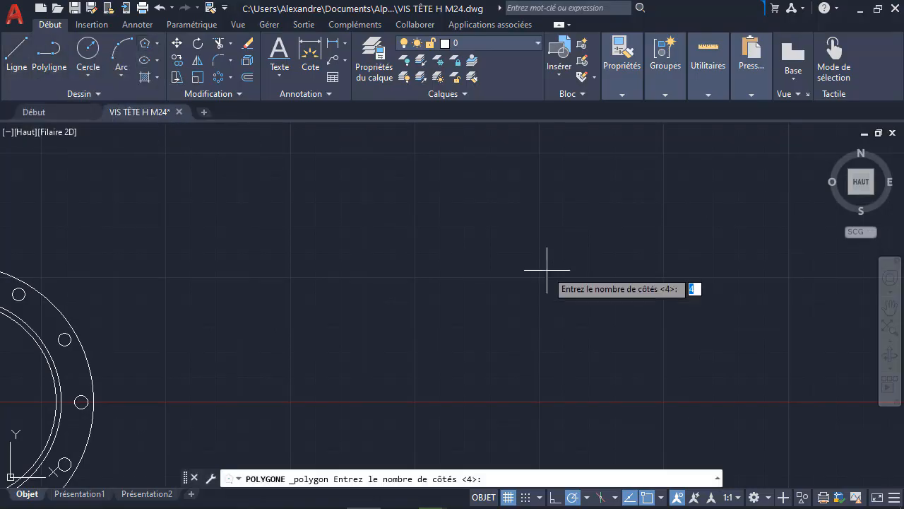
{"action": "type", "text": "6"}
{"action": "key", "text": "Return"}
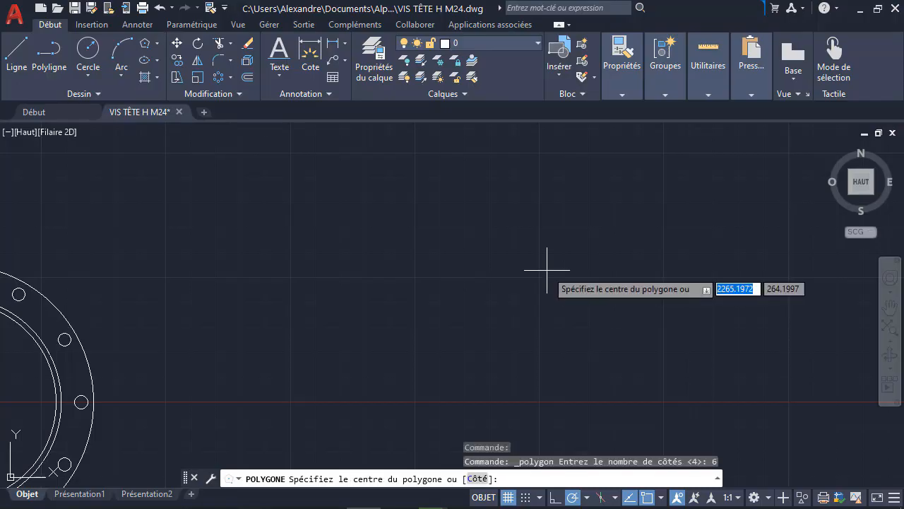
{"action": "left_click", "coordinate": [534, 217]}
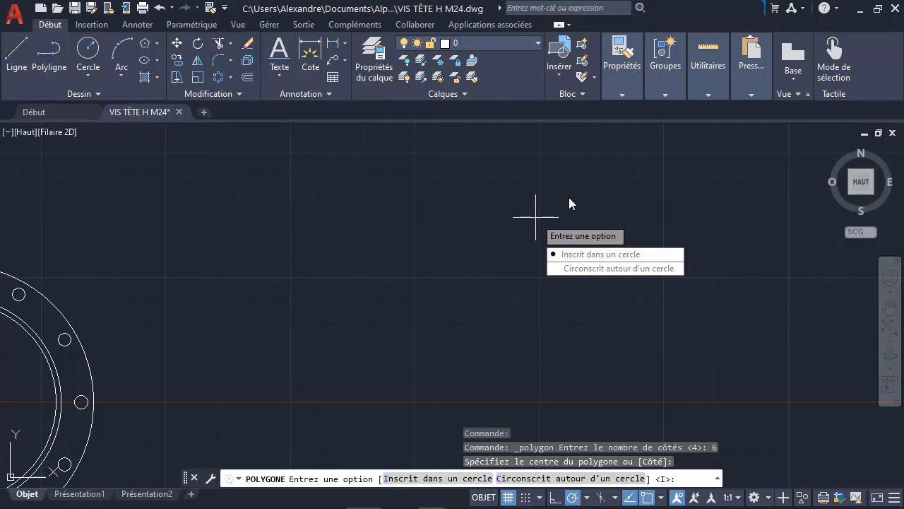
{"action": "key", "text": "Return"}
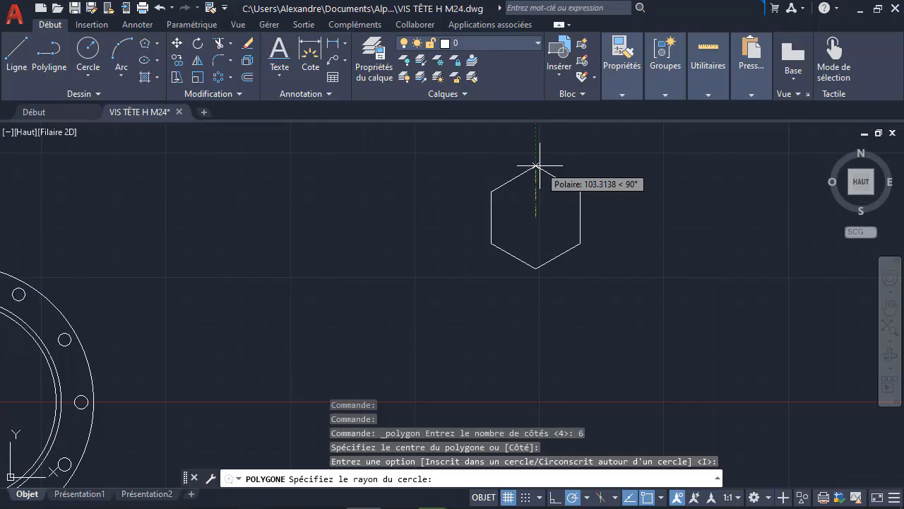
{"action": "key", "text": "Escape"}
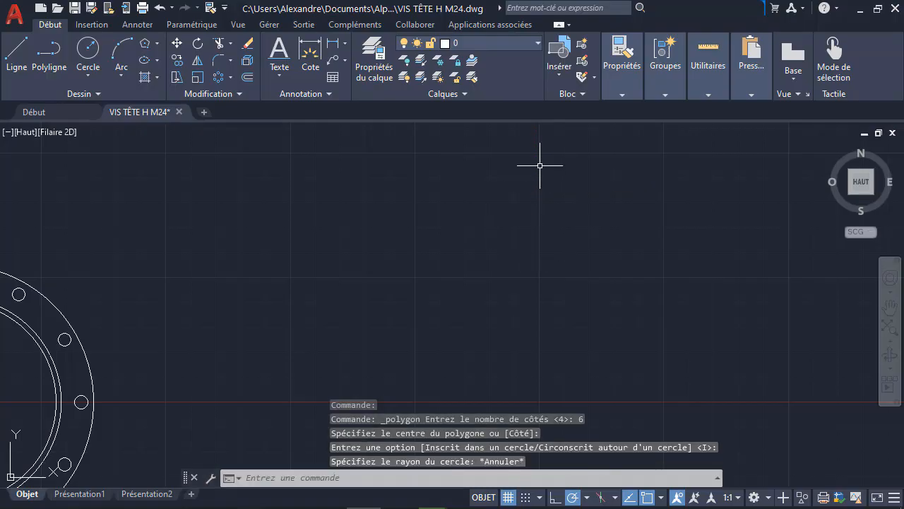
Draw a six-sided polygon circumscribed about a circle of radius 18 in the empty area beside the flange.
{"action": "left_click", "coordinate": [144, 43]}
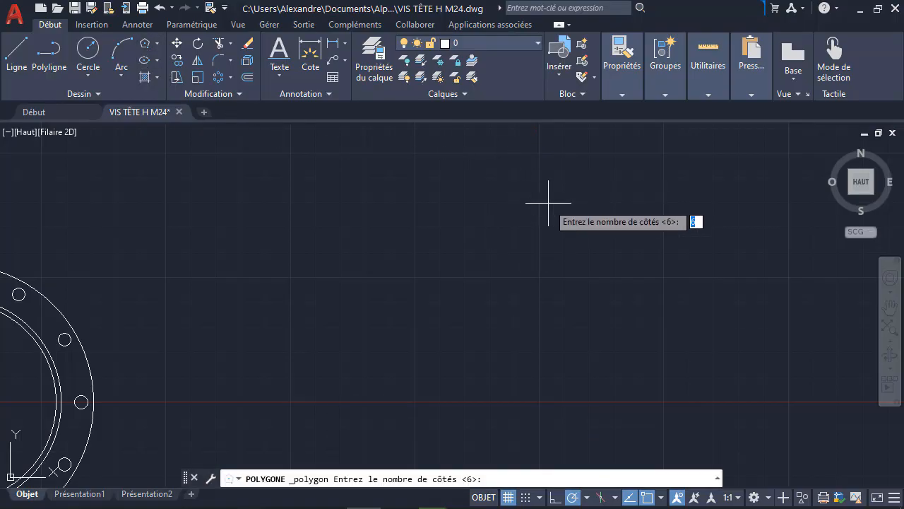
{"action": "key", "text": "Return"}
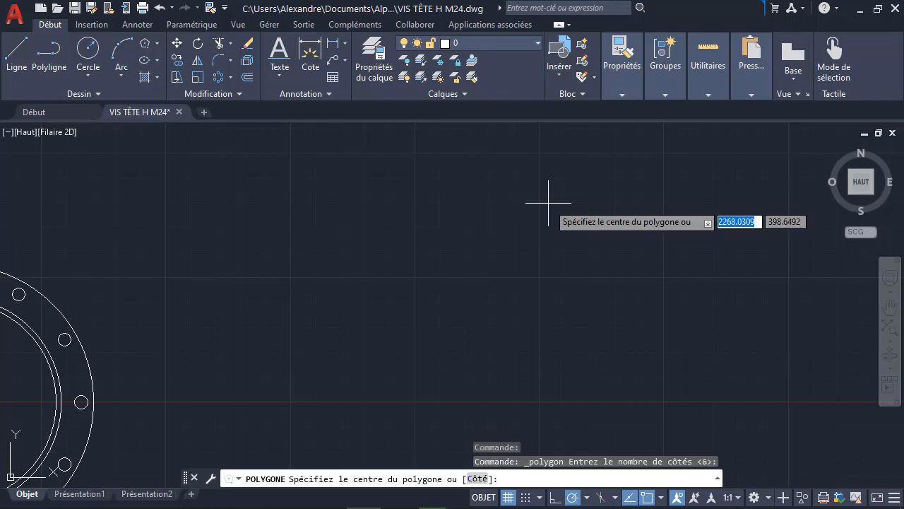
{"action": "left_click", "coordinate": [549, 209]}
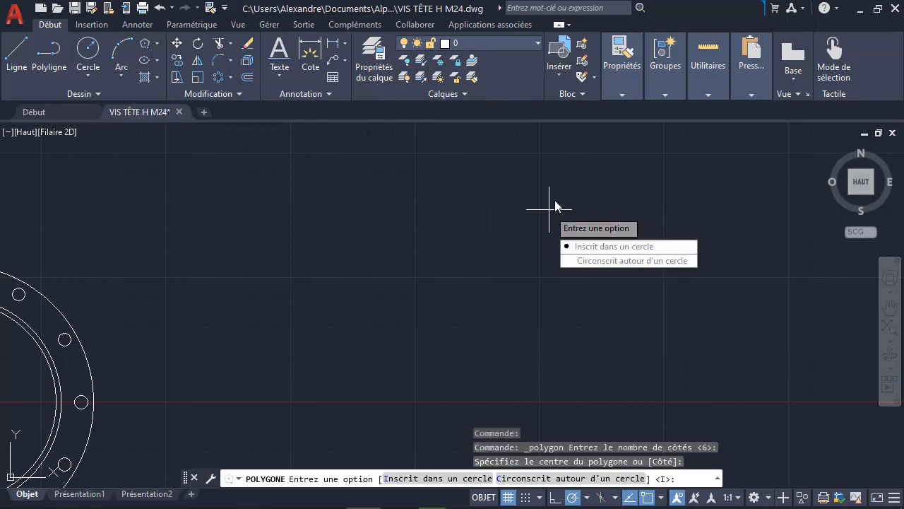
{"action": "key", "text": "Down"}
{"action": "key", "text": "Return"}
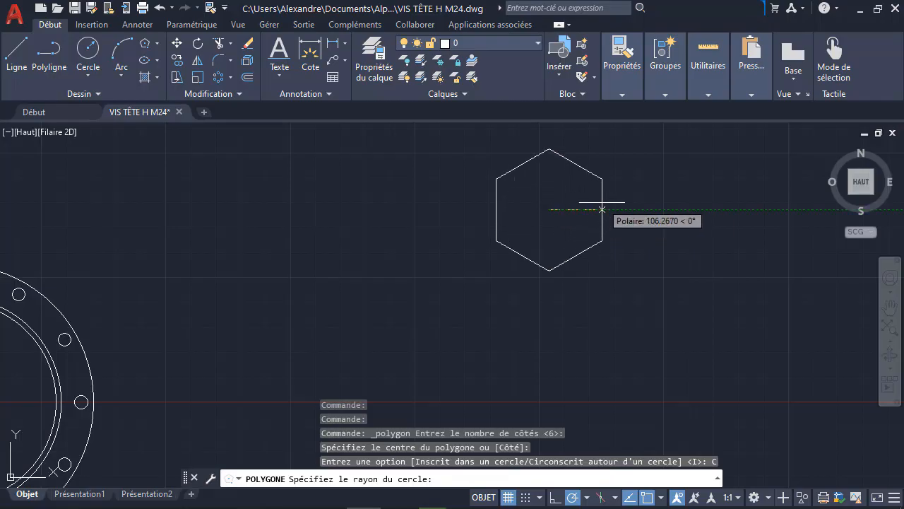
{"action": "scroll", "coordinate": [576, 210], "scroll_direction": "up", "scroll_amount": 1}
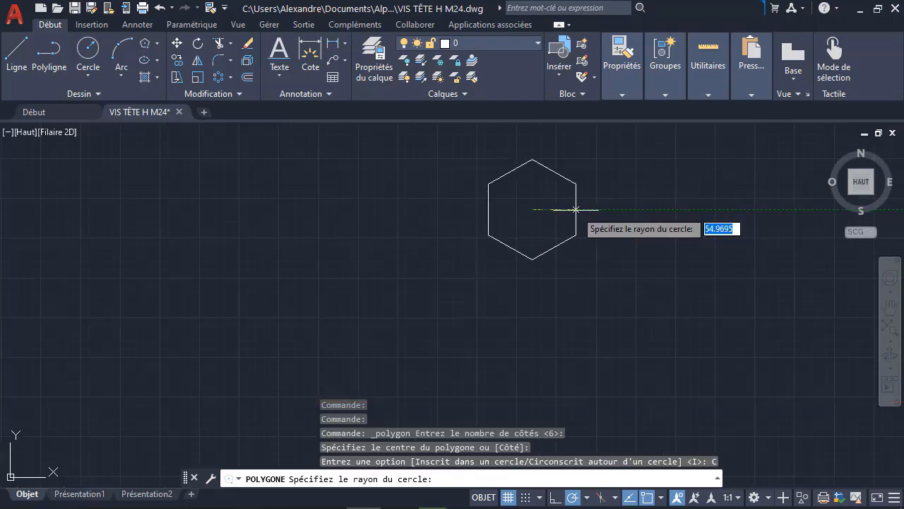
{"action": "scroll", "coordinate": [576, 210], "scroll_direction": "up", "scroll_amount": 1}
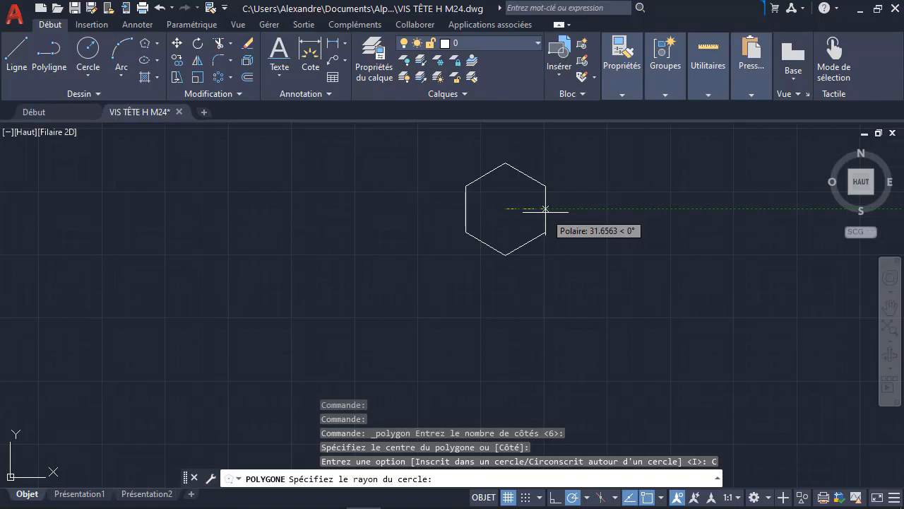
{"action": "type", "text": "1"}
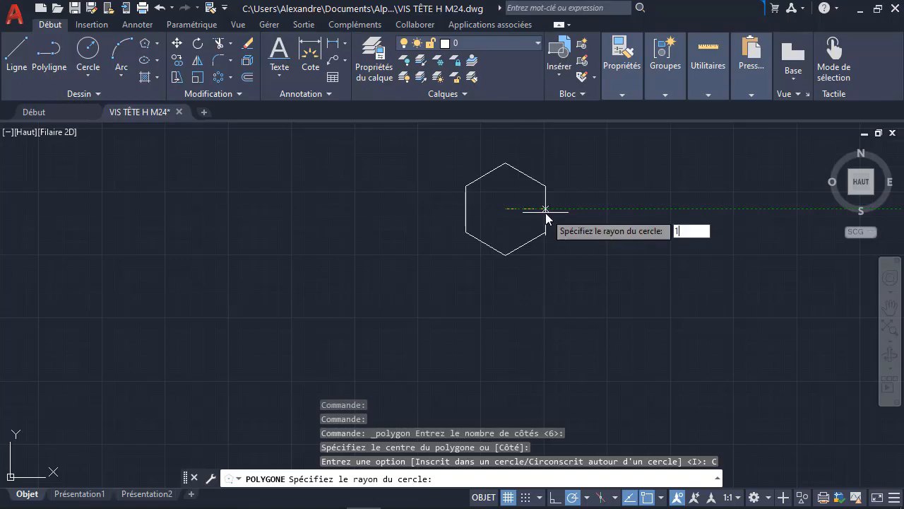
{"action": "type", "text": "8"}
{"action": "key", "text": "Return"}
Rotate the hexagon by 90° about its upper-left vertex.
{"action": "scroll", "coordinate": [505, 209], "scroll_direction": "up", "scroll_amount": 4}
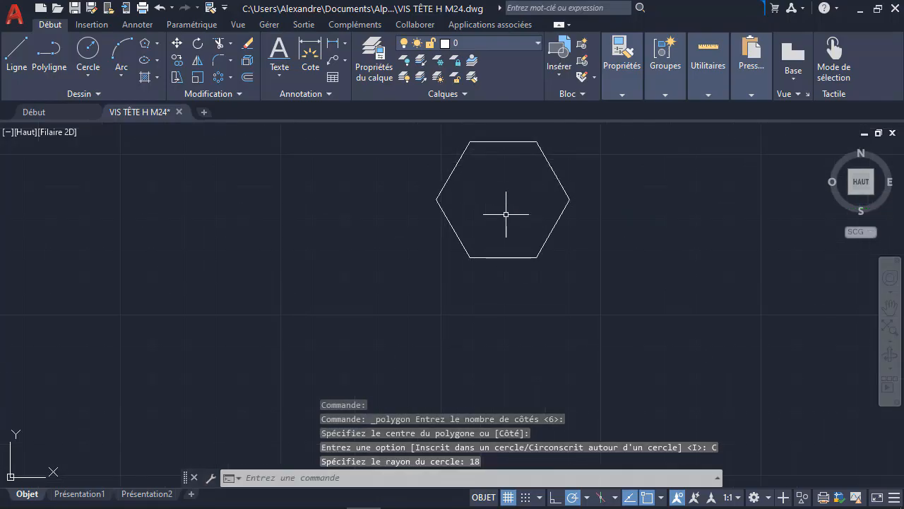
{"action": "middle_click_drag", "start_coordinate": [603, 197], "coordinate": [529, 232]}
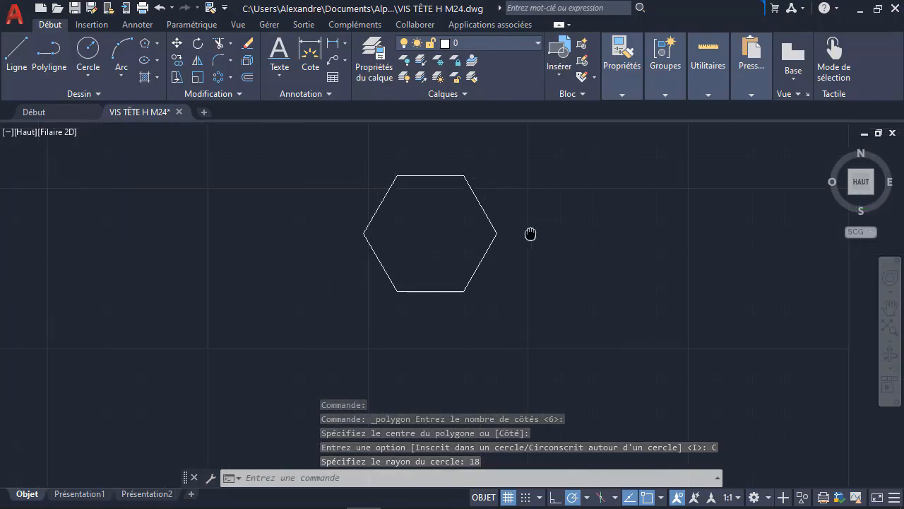
{"action": "left_click", "coordinate": [345, 156]}
{"action": "left_click", "coordinate": [596, 334]}
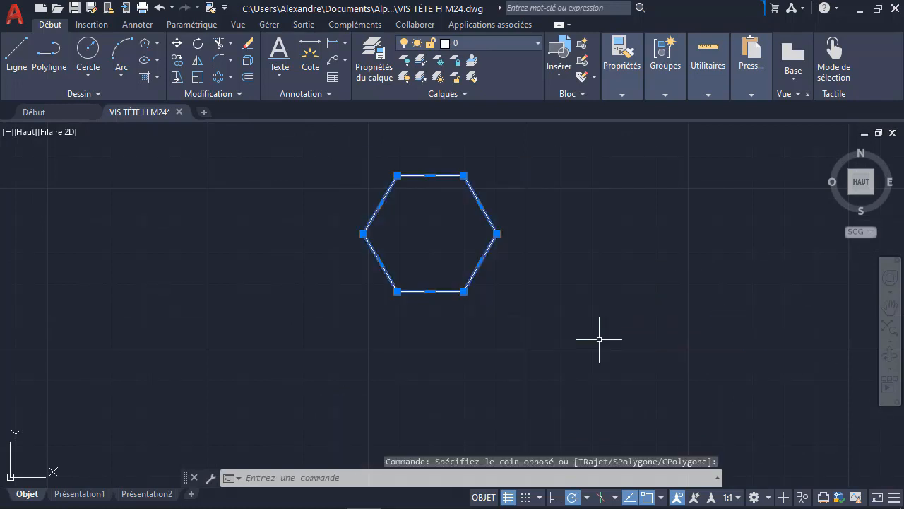
{"action": "type", "text": "RO"}
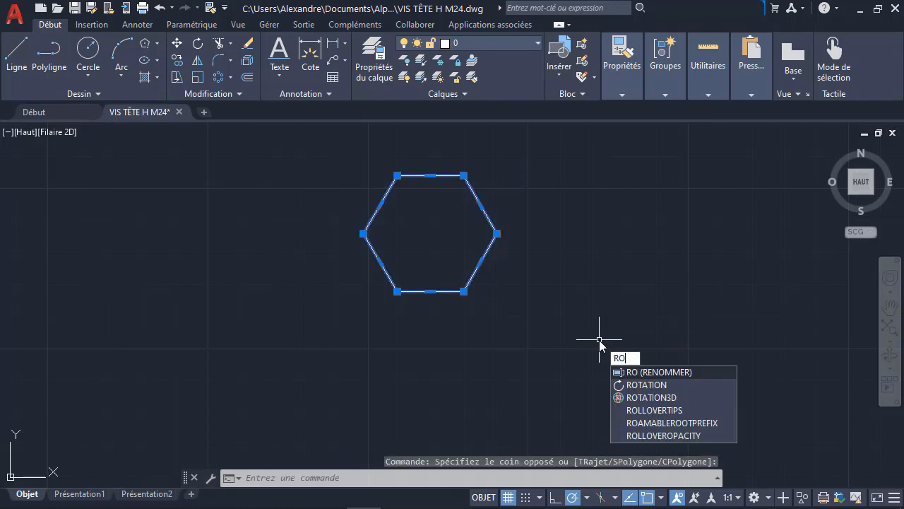
{"action": "key", "text": "Down"}
{"action": "key", "text": "Return"}
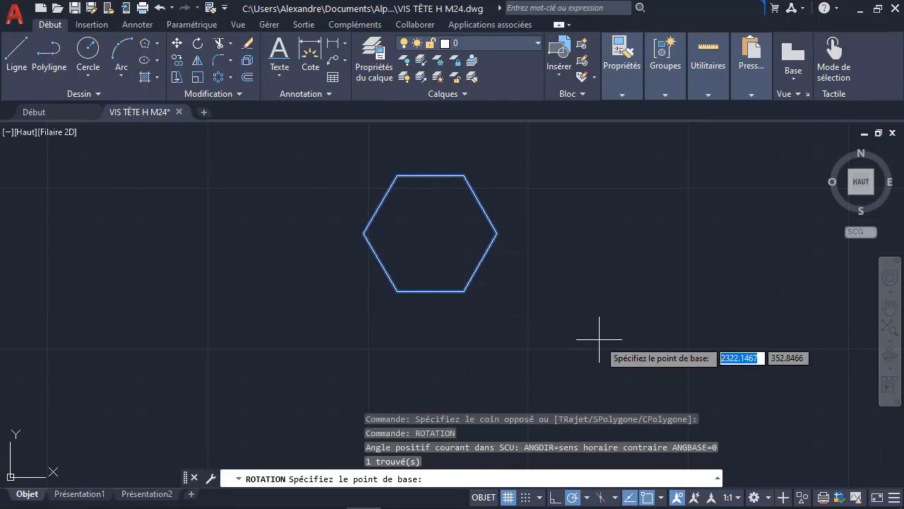
{"action": "left_click", "coordinate": [396, 176]}
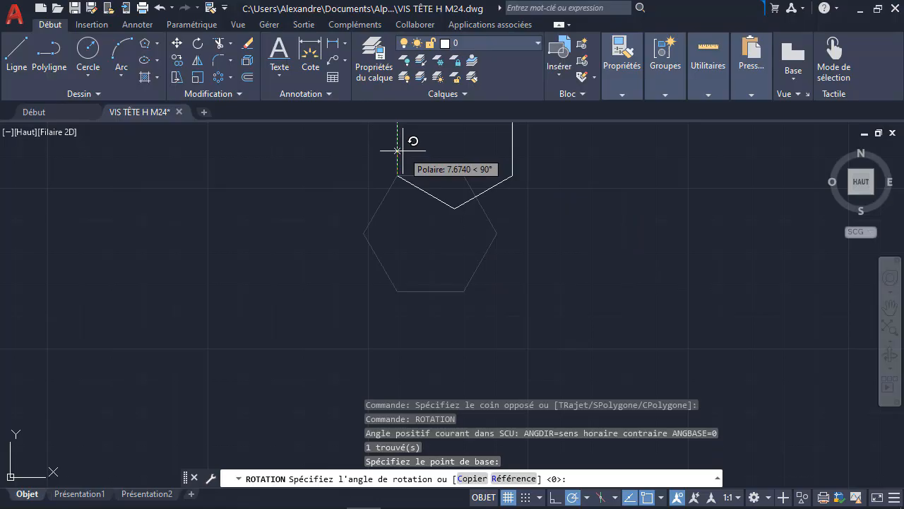
{"action": "left_click", "coordinate": [397, 150]}
Draw a circle from the hexagon's centre out to the midpoint of its upper-left side, inscribing it in the hexagon.
{"action": "mouse_move", "coordinate": [403, 146]}
{"action": "middle_mouse_down"}
{"action": "mouse_move", "coordinate": [434, 313]}
{"action": "mouse_move", "coordinate": [424, 280]}
{"action": "middle_mouse_up"}
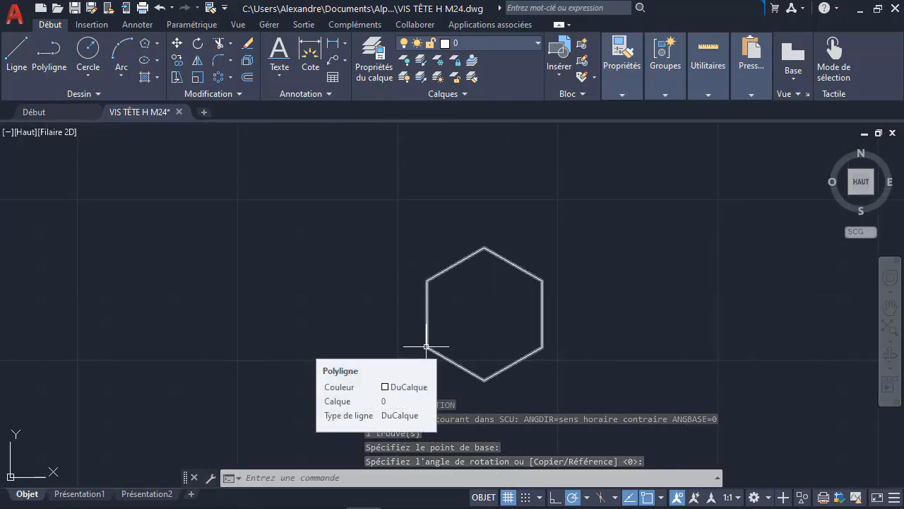
{"action": "left_click", "coordinate": [87, 49]}
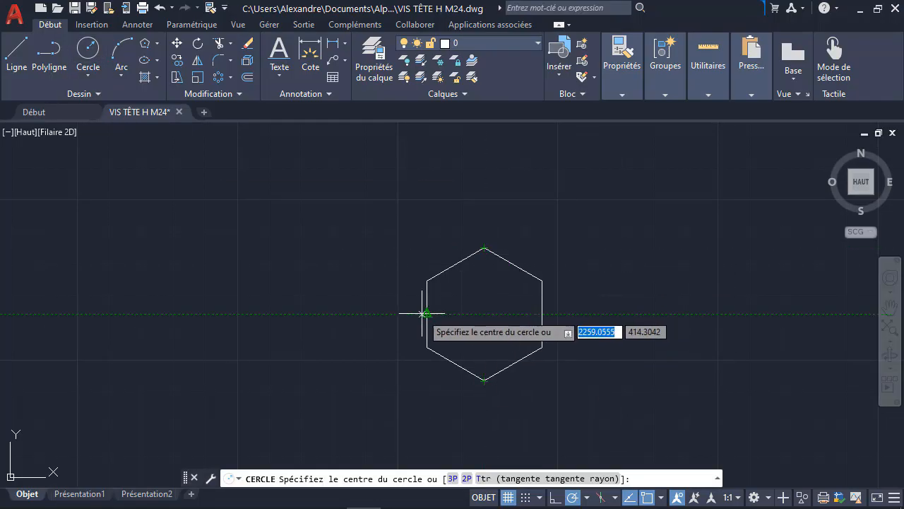
{"action": "left_click", "coordinate": [485, 314]}
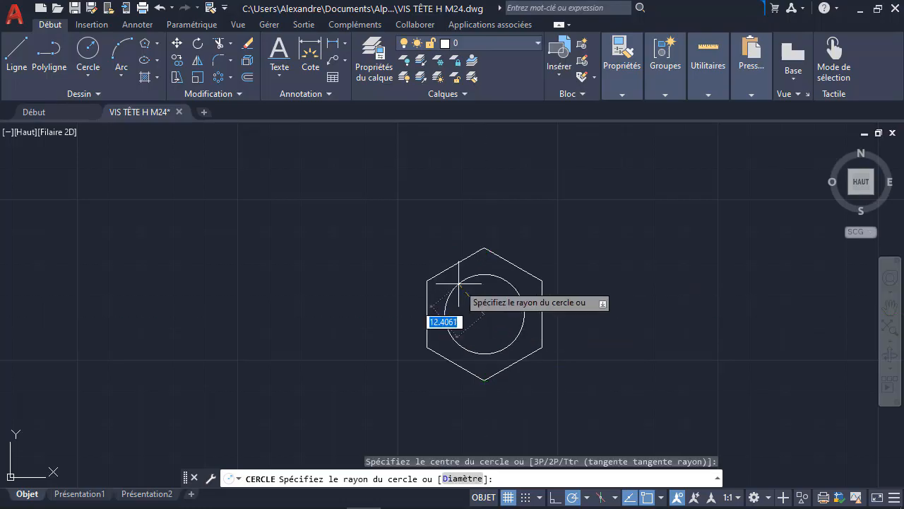
{"action": "left_click", "coordinate": [460, 262]}
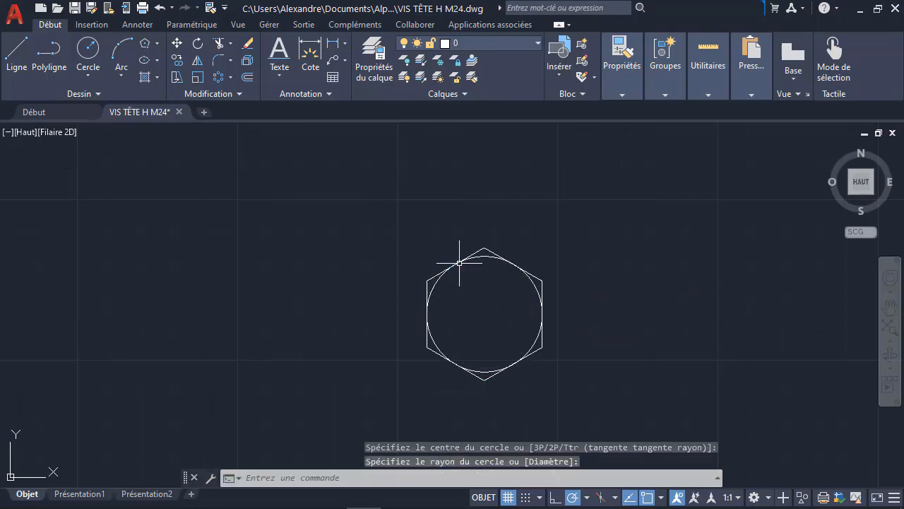
{"action": "key", "text": "Escape"}
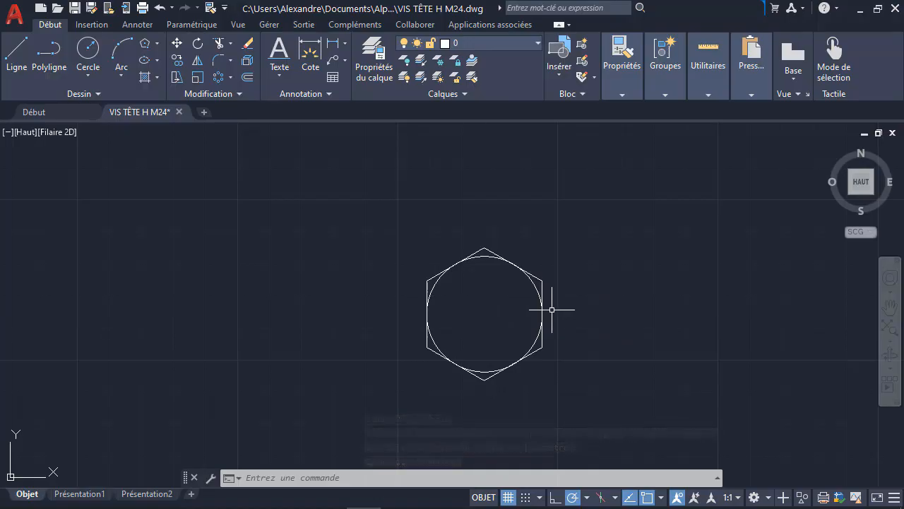
Draw two consecutive horizontal line segments, 50 and 100 long, leftward from the circle's centre, with Ortho mode on for the second.
{"action": "scroll", "coordinate": [544, 303], "scroll_direction": "down", "scroll_amount": 2}
{"action": "key", "text": "Return"}
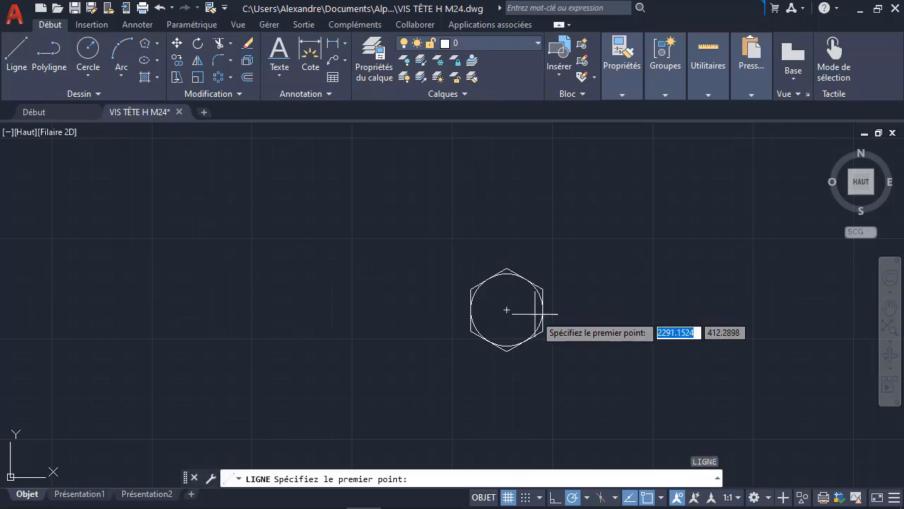
{"action": "left_click", "coordinate": [506, 309]}
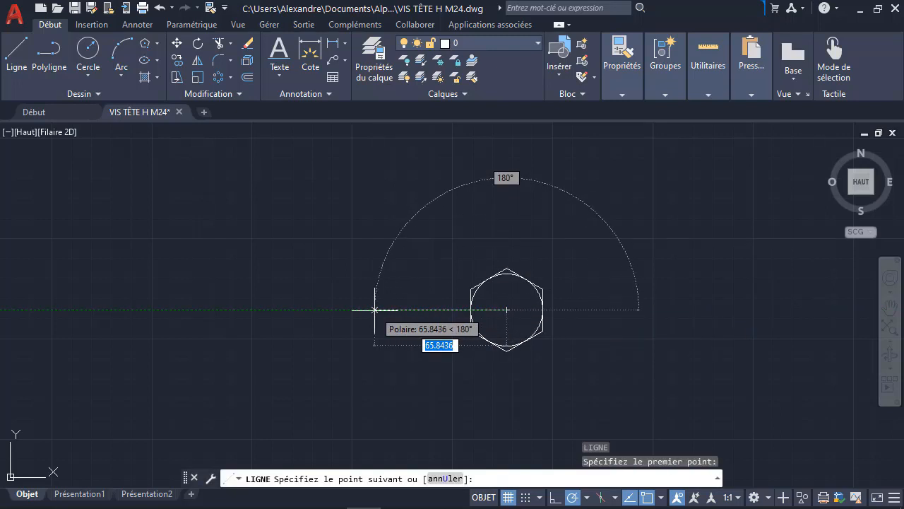
{"action": "type", "text": "50"}
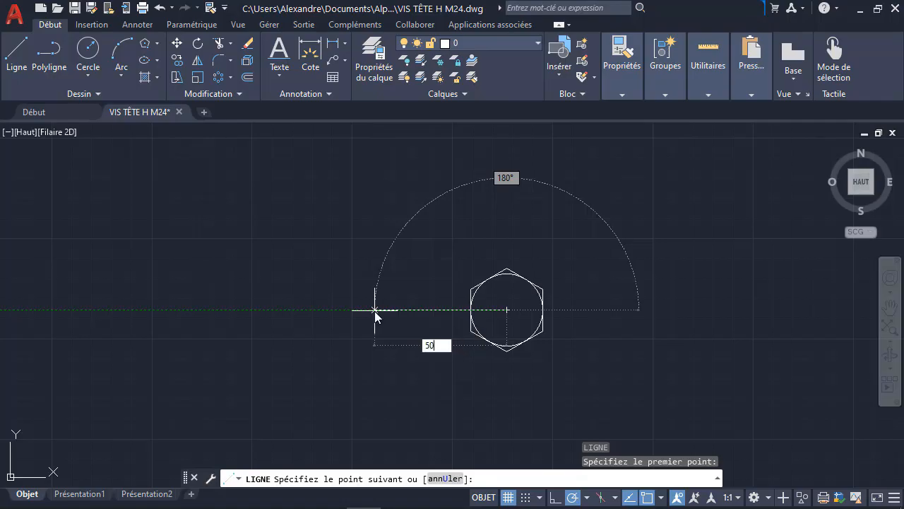
{"action": "key", "text": "Return"}
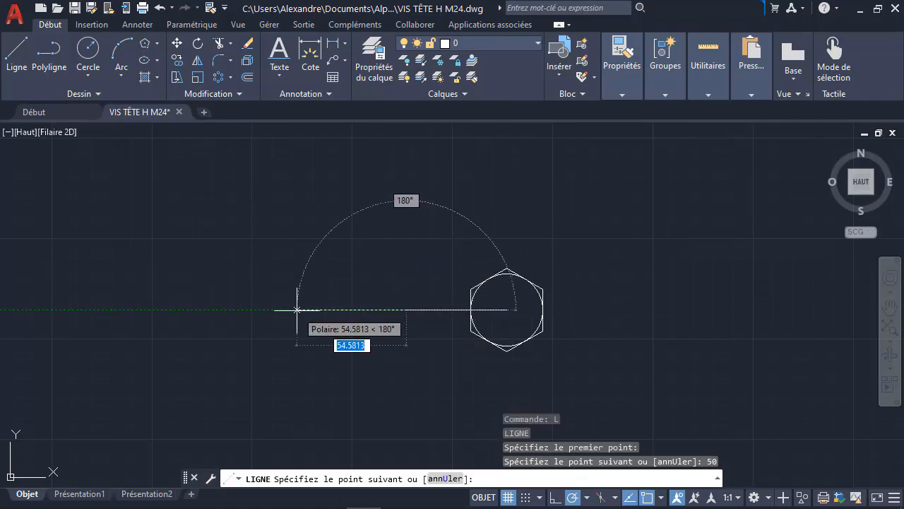
{"action": "key", "text": "F8"}
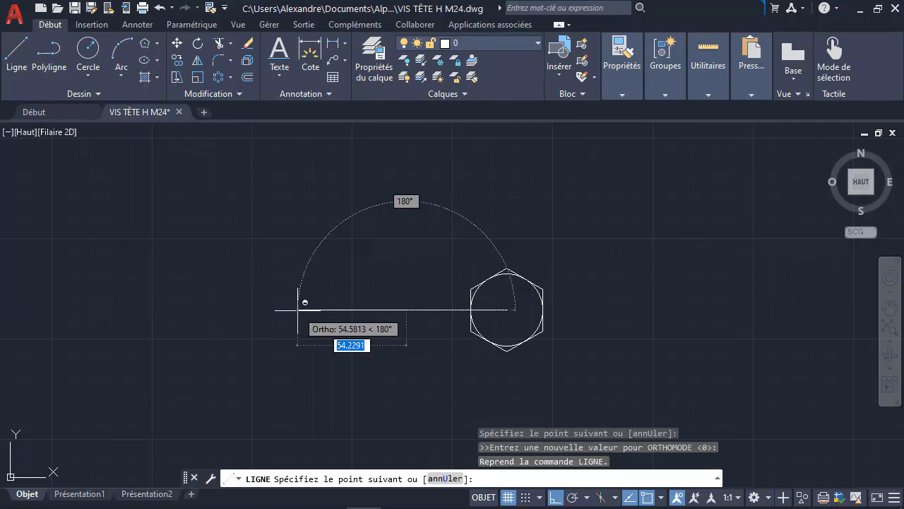
{"action": "type", "text": "100"}
{"action": "key", "text": "Return"}
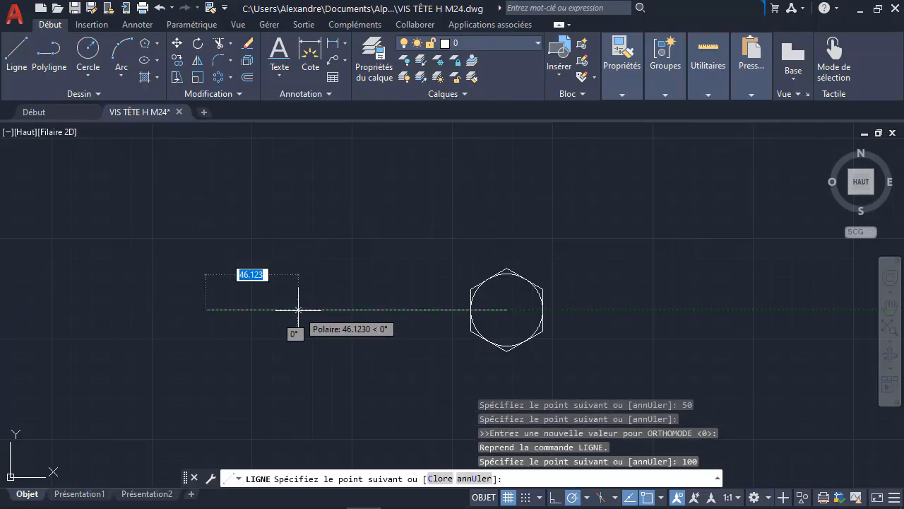
{"action": "key", "text": "Escape"}
Delete the 50-long line segment that starts at the circle's centre.
{"action": "left_click", "coordinate": [445, 303]}
{"action": "left_click", "coordinate": [428, 330]}
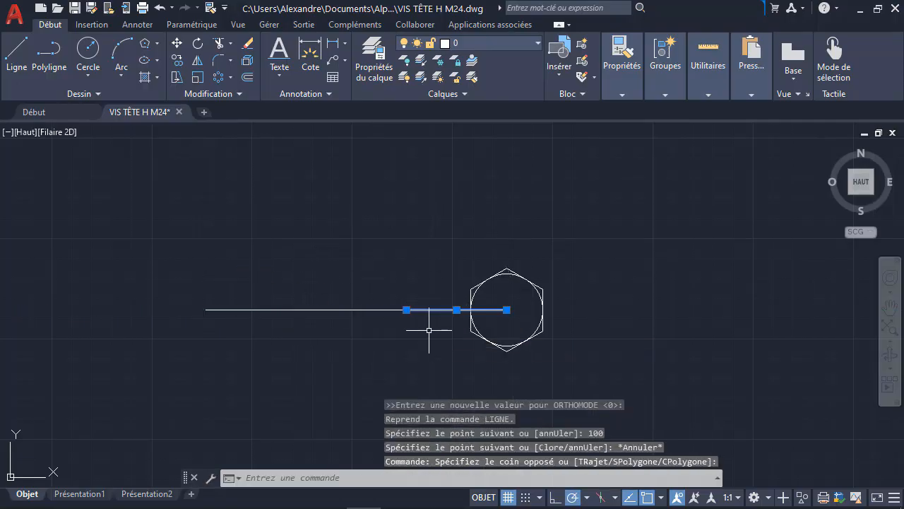
{"action": "key", "text": "Delete"}
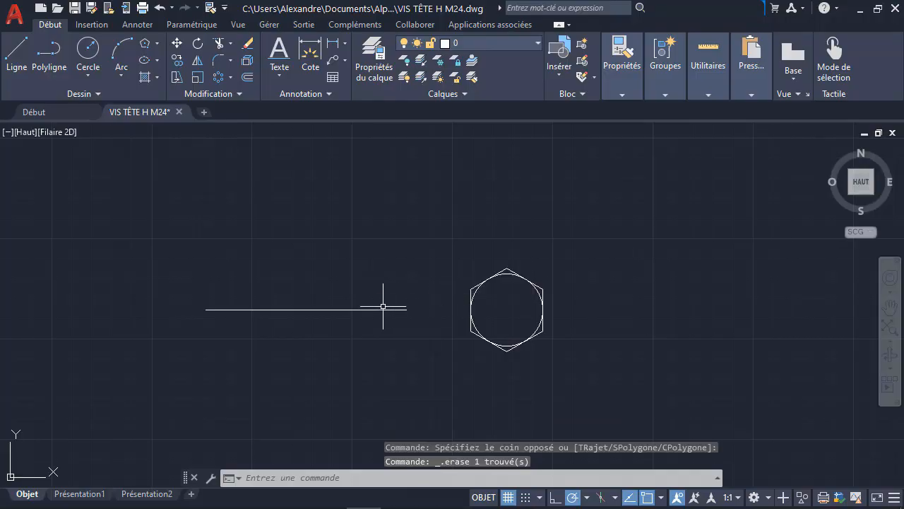
Offset the horizontal axis line by 12 on both sides to form the shank's upper and lower edges.
{"action": "middle_click_drag", "start_coordinate": [383, 306], "coordinate": [503, 310]}
{"action": "scroll", "coordinate": [510, 314], "scroll_direction": "up", "scroll_amount": 2}
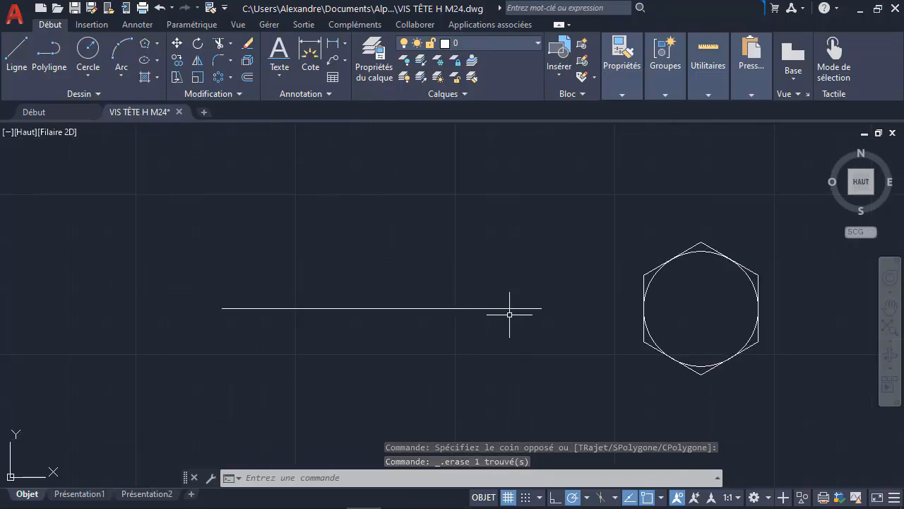
{"action": "left_click", "coordinate": [434, 307]}
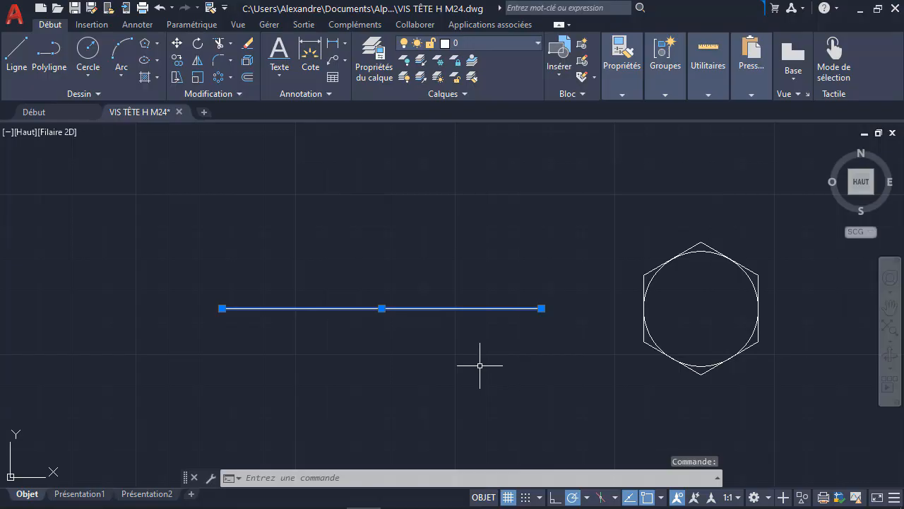
{"action": "type", "text": "dc"}
{"action": "key", "text": "Return"}
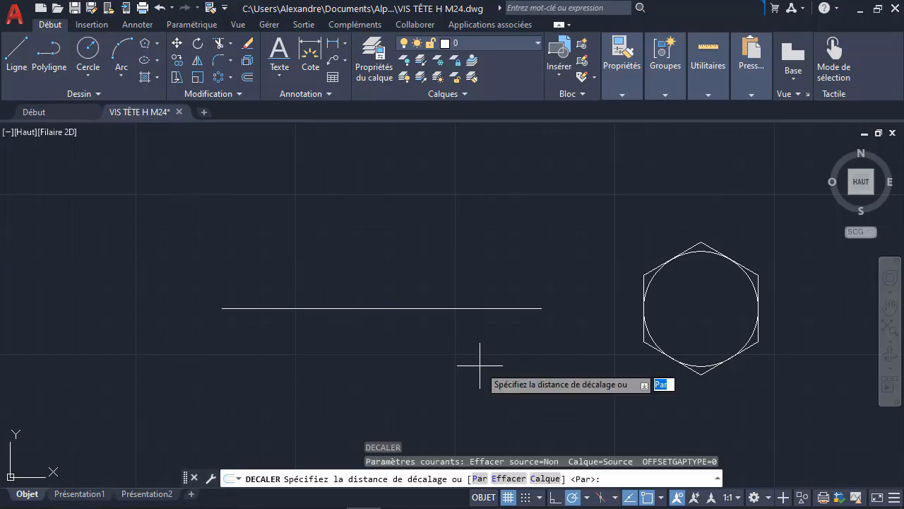
{"action": "type", "text": "12"}
{"action": "key", "text": "Return"}
{"action": "left_click", "coordinate": [480, 308]}
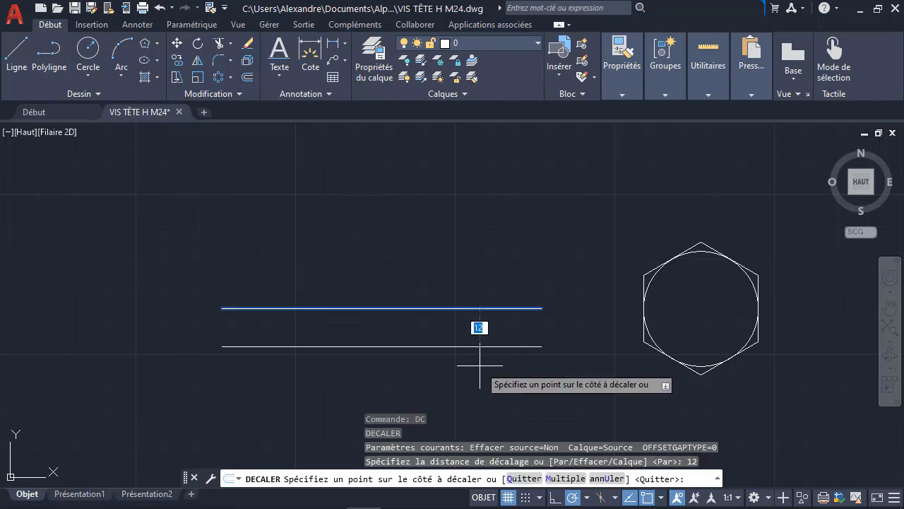
{"action": "left_click", "coordinate": [480, 365]}
{"action": "left_click", "coordinate": [486, 308]}
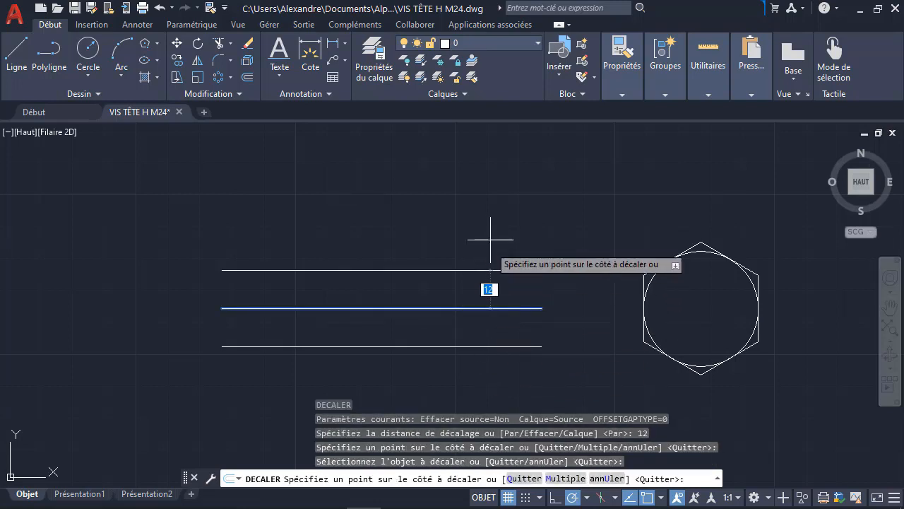
{"action": "left_click", "coordinate": [490, 239]}
{"action": "key", "text": "Escape"}
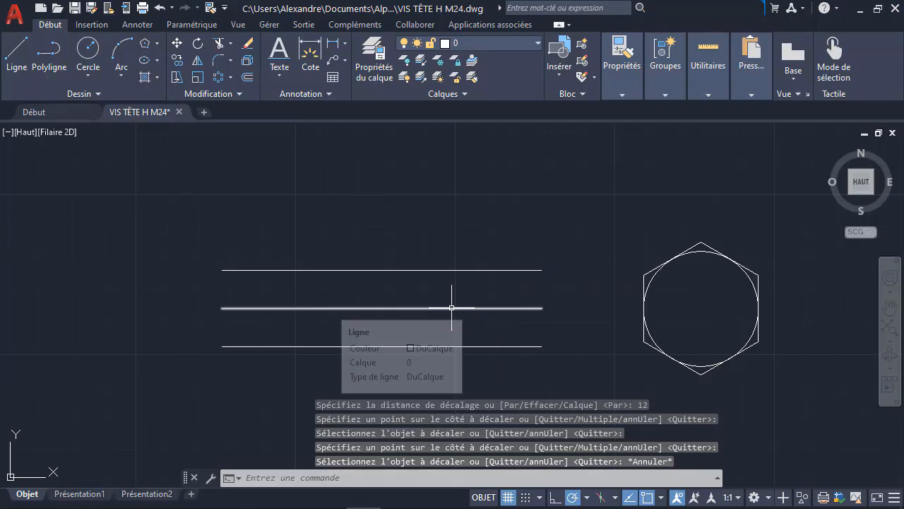
{"action": "key", "text": "Escape"}
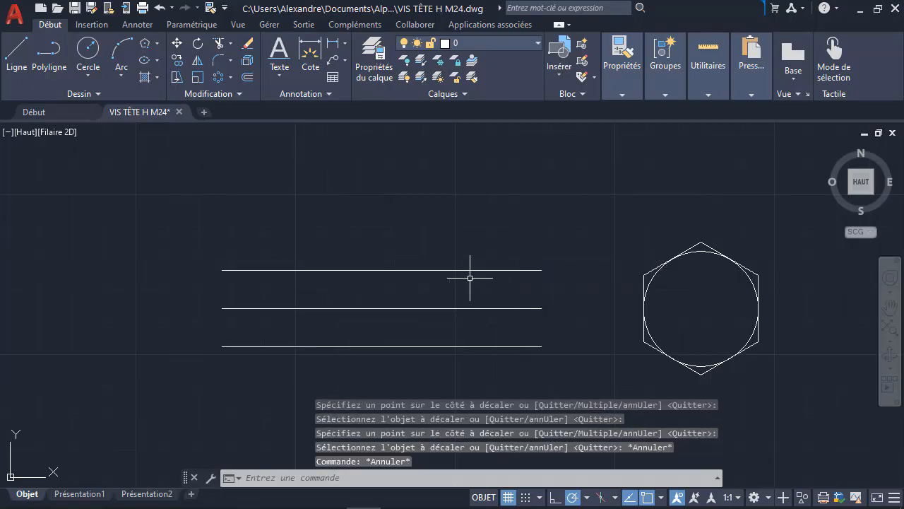
Draw a vertical line joining the right ends of the shank's upper and lower edges.
{"action": "type", "text": "l"}
{"action": "key", "text": "Return"}
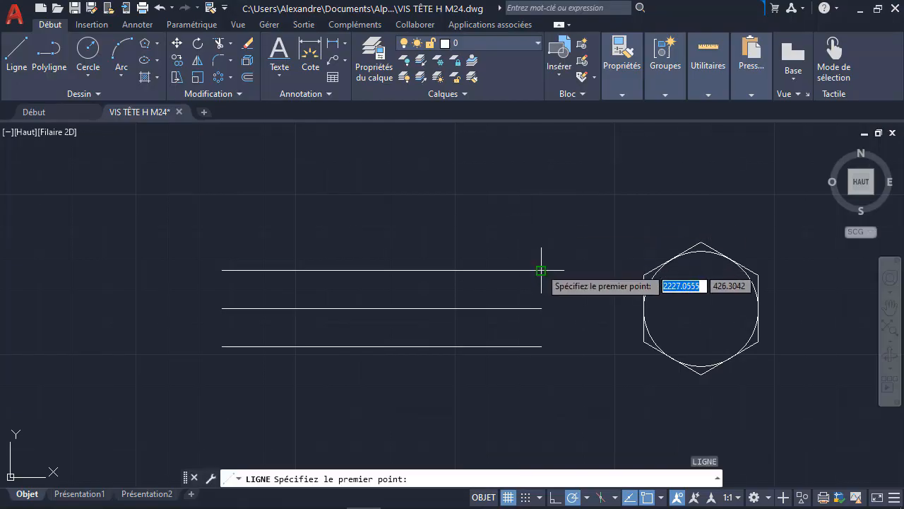
{"action": "left_click", "coordinate": [541, 270]}
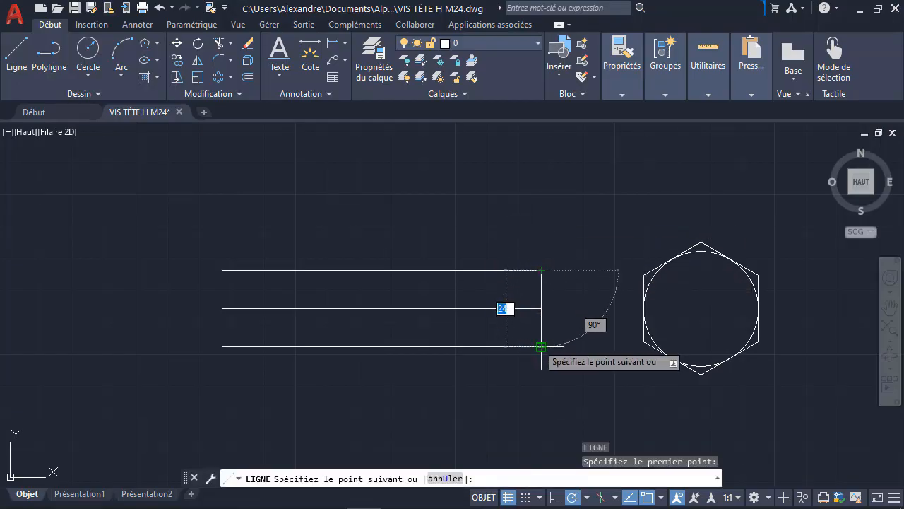
{"action": "left_click", "coordinate": [541, 347]}
{"action": "key", "text": "Escape"}
Chamfer the shank's upper-right corner using the Angle option with length 2 and angle 45°, switching Ortho mode on.
{"action": "scroll", "coordinate": [533, 283], "scroll_direction": "up", "scroll_amount": 4}
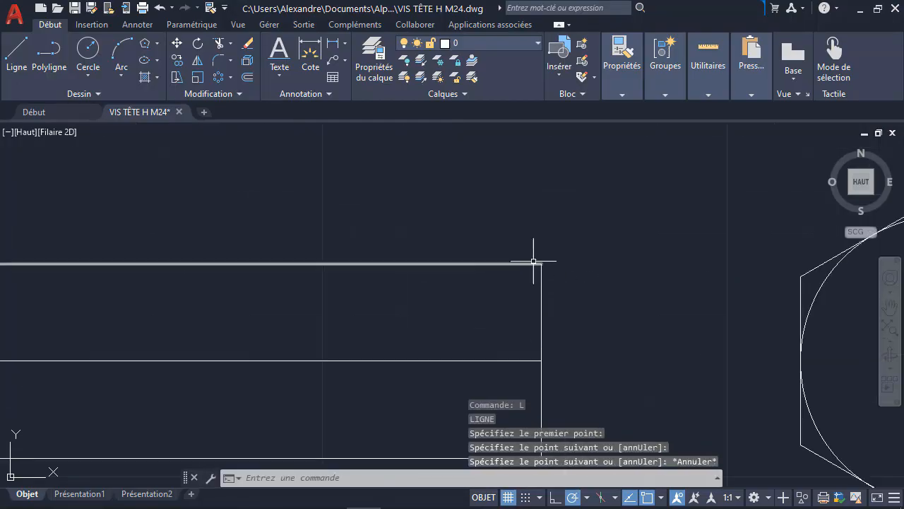
{"action": "scroll", "coordinate": [455, 242], "scroll_direction": "down", "scroll_amount": 2}
{"action": "middle_click_drag", "start_coordinate": [485, 258], "coordinate": [535, 234]}
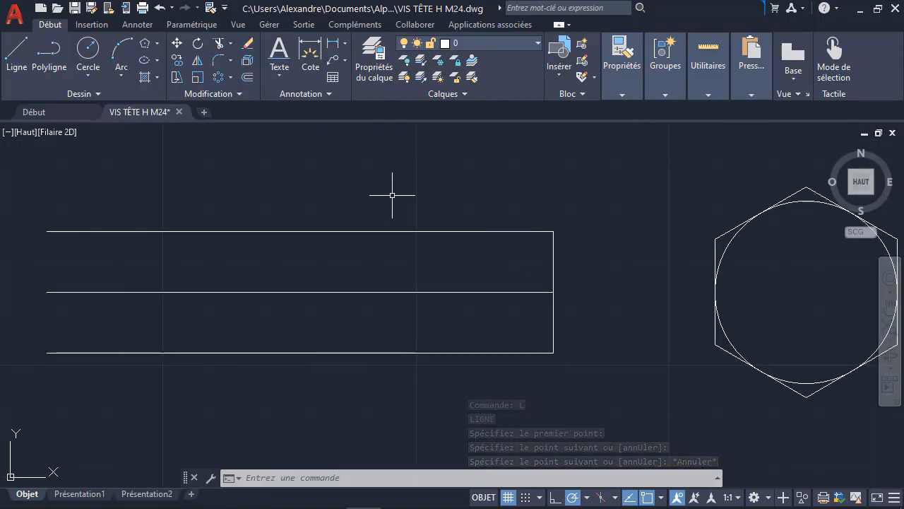
{"action": "type", "text": "chan"}
{"action": "key", "text": "Return"}
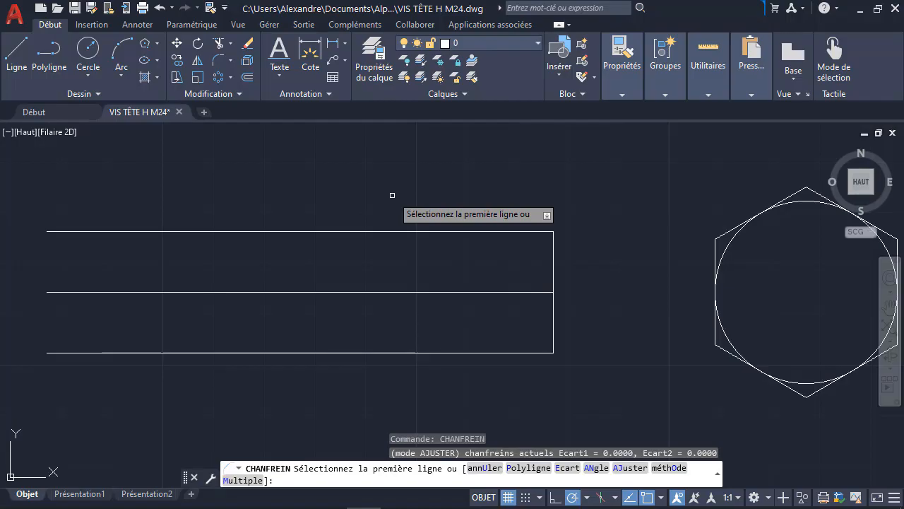
{"action": "key", "text": "Down"}
{"action": "key", "text": "Down"}
{"action": "key", "text": "Down"}
{"action": "key", "text": "Down"}
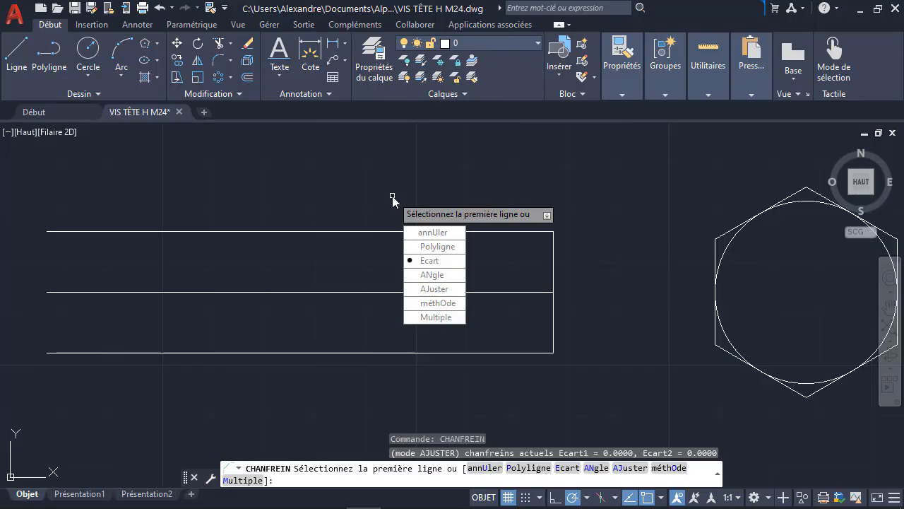
{"action": "key", "text": "Down"}
{"action": "key", "text": "Return"}
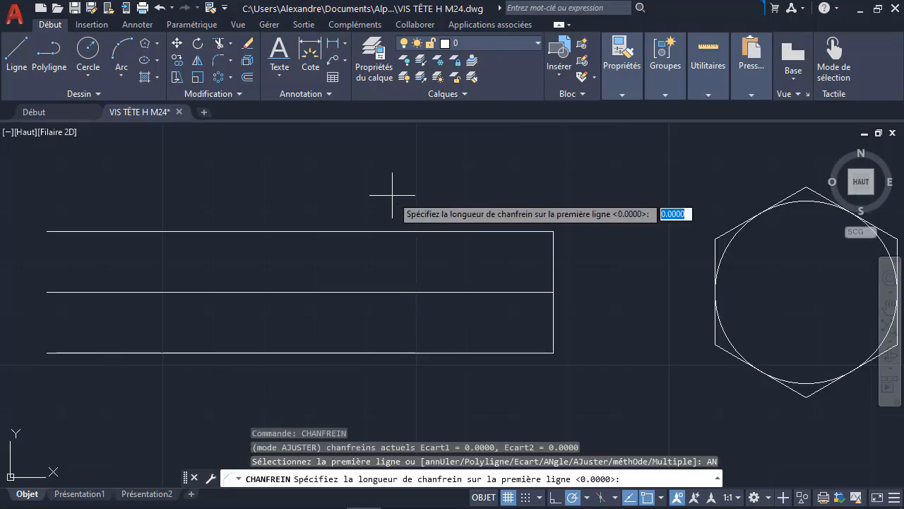
{"action": "type", "text": "2"}
{"action": "key", "text": "Return"}
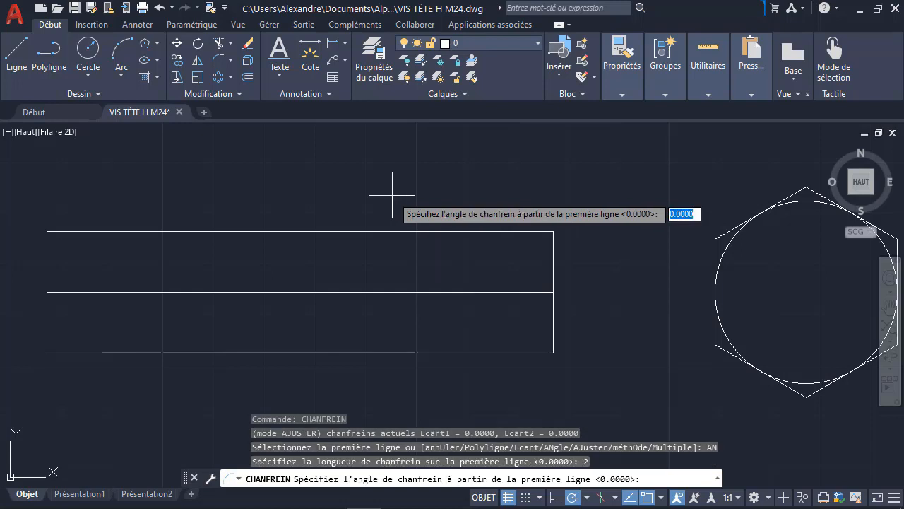
{"action": "key", "text": "F8"}
{"action": "type", "text": "45"}
{"action": "key", "text": "Return"}
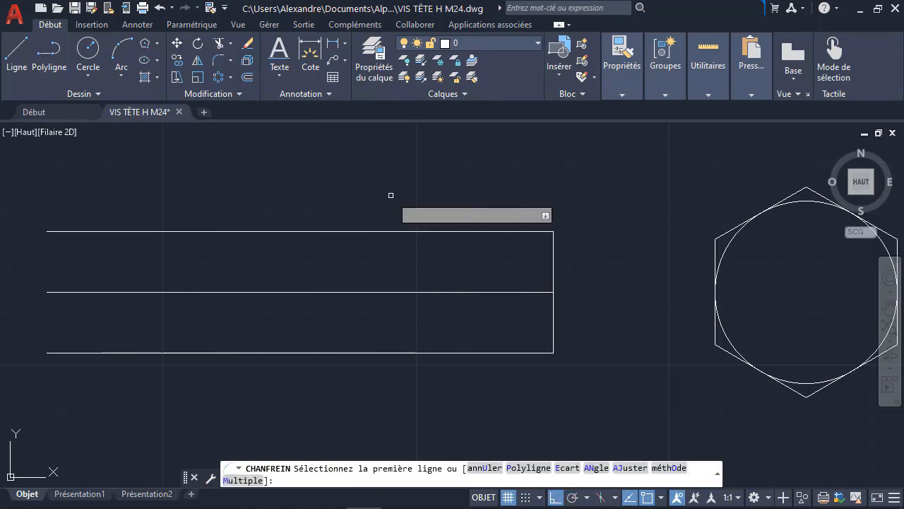
{"action": "left_click", "coordinate": [541, 231]}
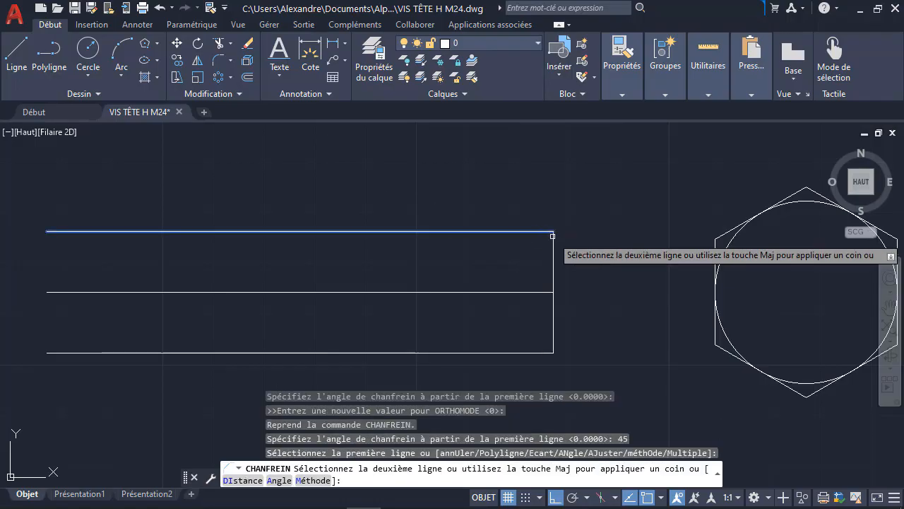
{"action": "left_click", "coordinate": [552, 248]}
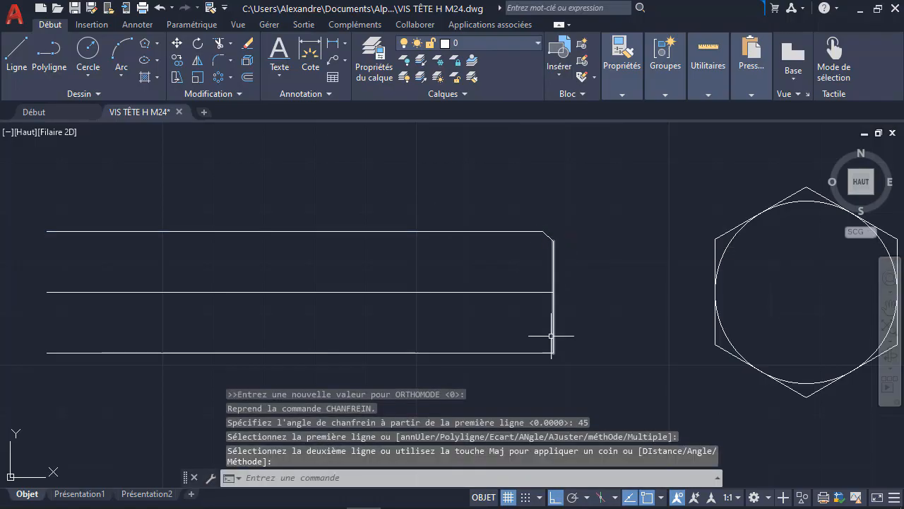
Chamfer the shank's lower-right corner with the same length and angle settings.
{"action": "key", "text": "Return"}
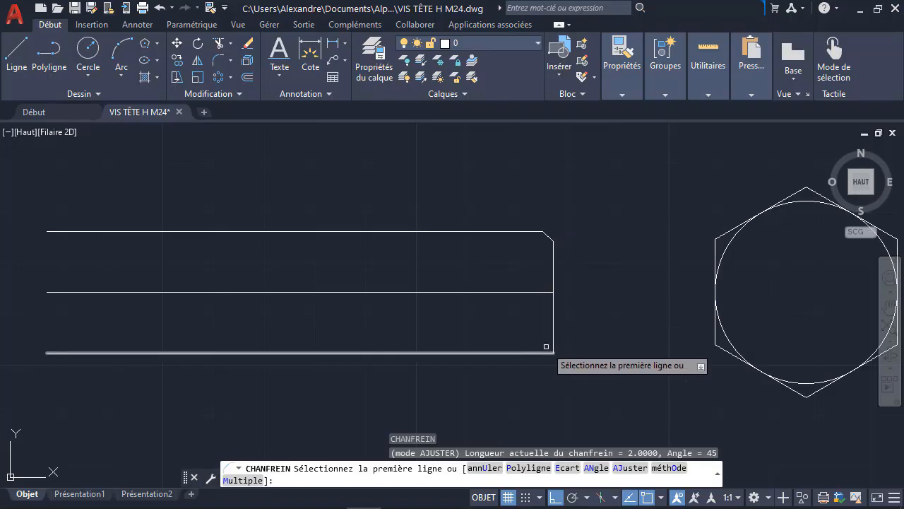
{"action": "left_click", "coordinate": [553, 346]}
{"action": "left_click", "coordinate": [541, 351]}
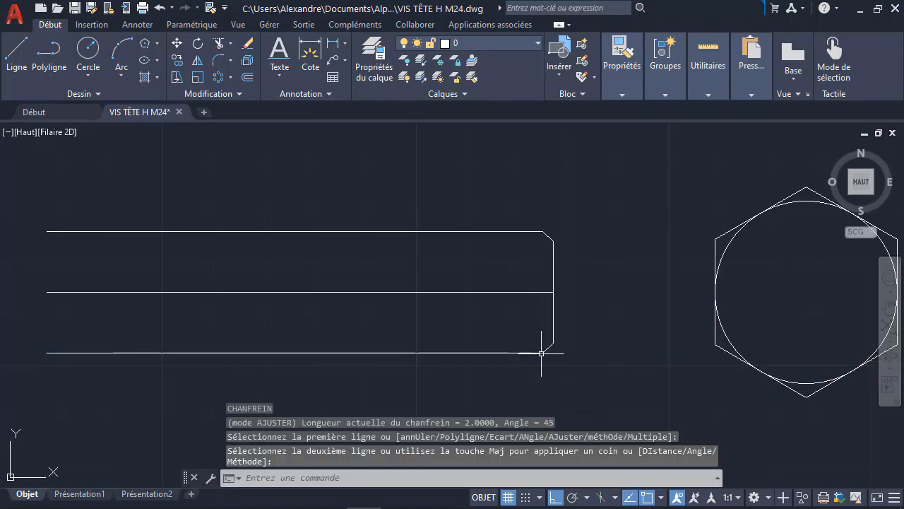
{"action": "key", "text": "Return"}
{"action": "key", "text": "Escape"}
Draw a horizontal projection line from the hexagon's top vertex leftward past the shank's left end.
{"action": "scroll", "coordinate": [250, 295], "scroll_direction": "up", "scroll_amount": 2}
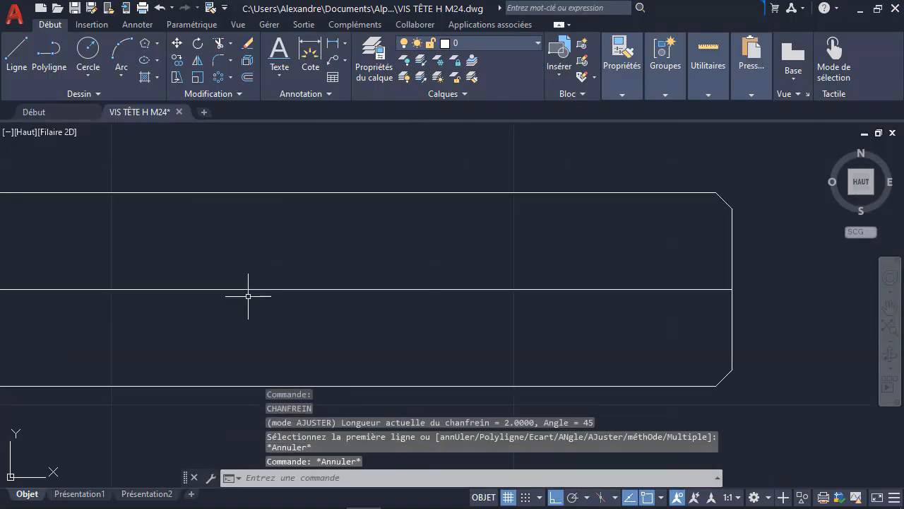
{"action": "scroll", "coordinate": [222, 299], "scroll_direction": "down", "scroll_amount": 3}
{"action": "middle_click_drag", "start_coordinate": [222, 298], "coordinate": [381, 293]}
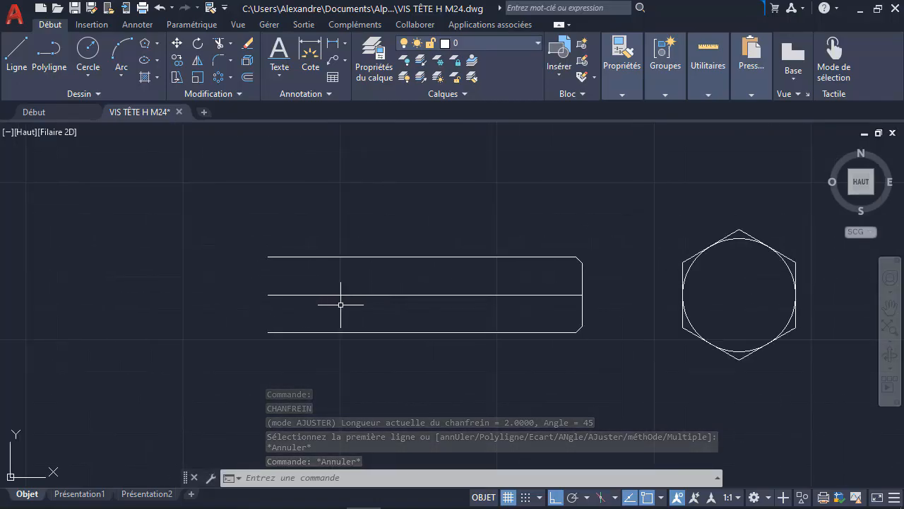
{"action": "type", "text": "L"}
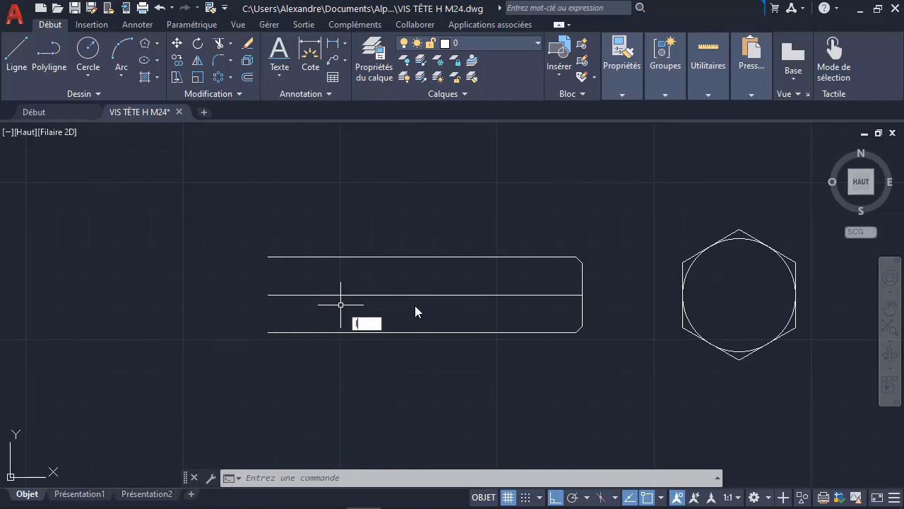
{"action": "key", "text": "Return"}
{"action": "left_click", "coordinate": [738, 230]}
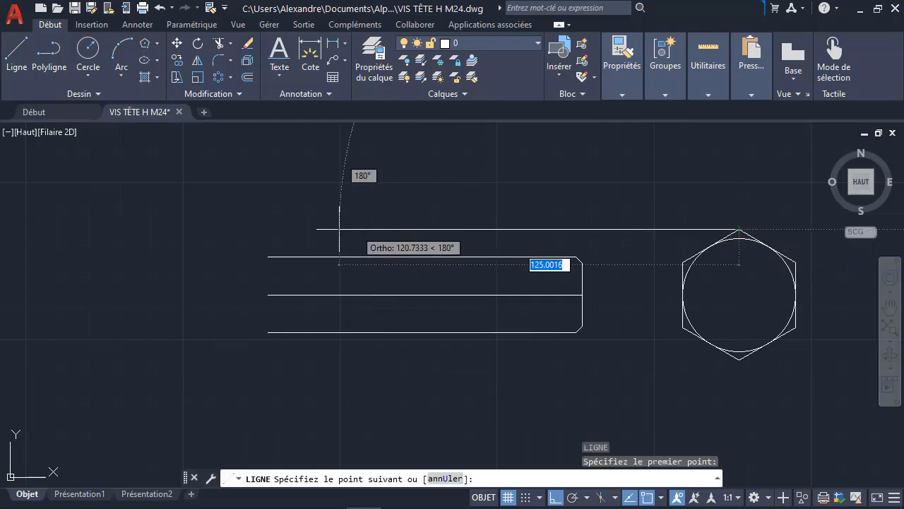
{"action": "left_click", "coordinate": [179, 229]}
{"action": "key", "text": "Escape"}
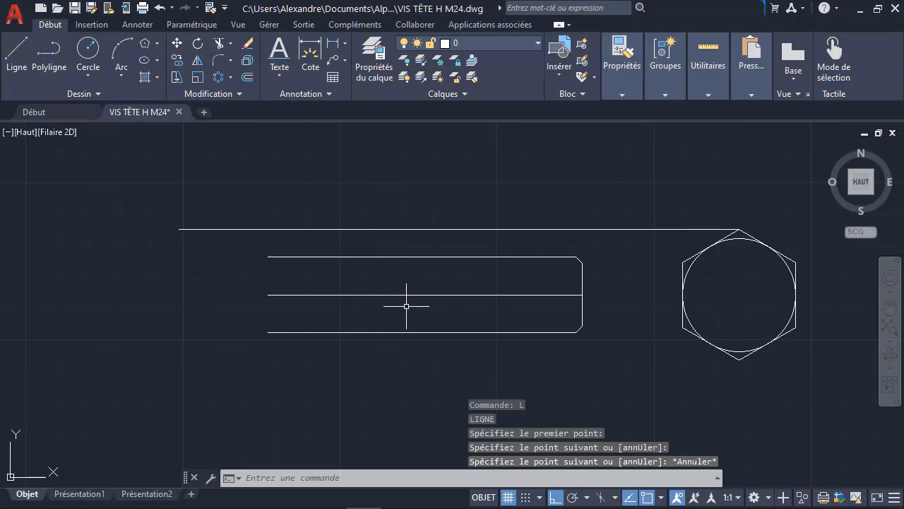
Draw a horizontal projection line about 183 long from the hexagon's bottom vertex leftward past the shank's left end.
{"action": "key", "text": "Return"}
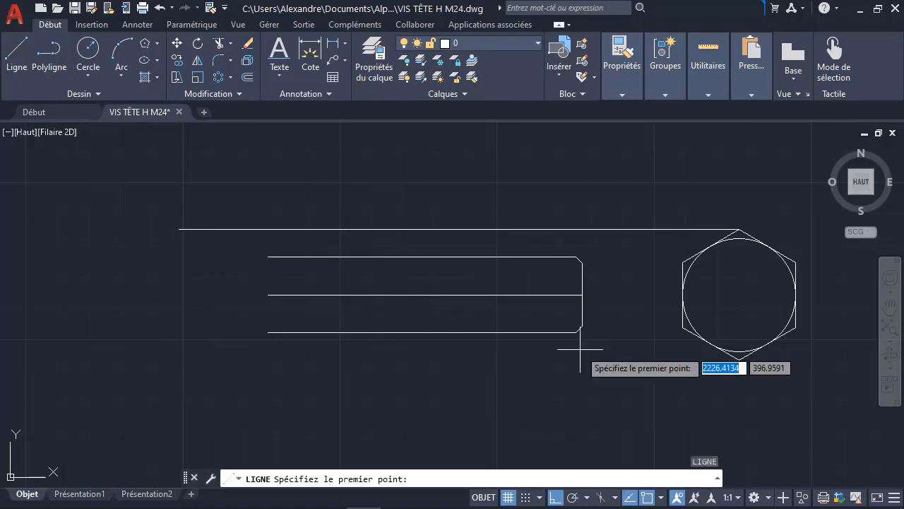
{"action": "left_click", "coordinate": [738, 359]}
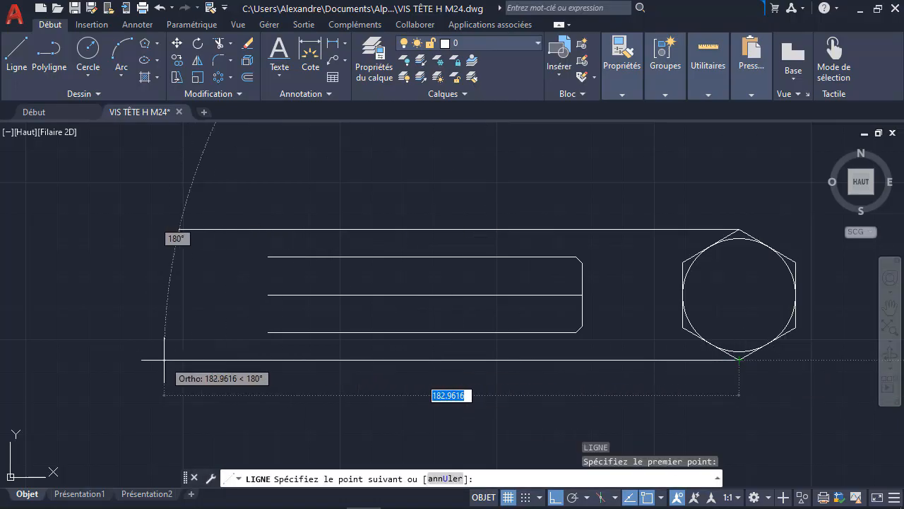
{"action": "left_click", "coordinate": [163, 359]}
{"action": "key", "text": "Escape"}
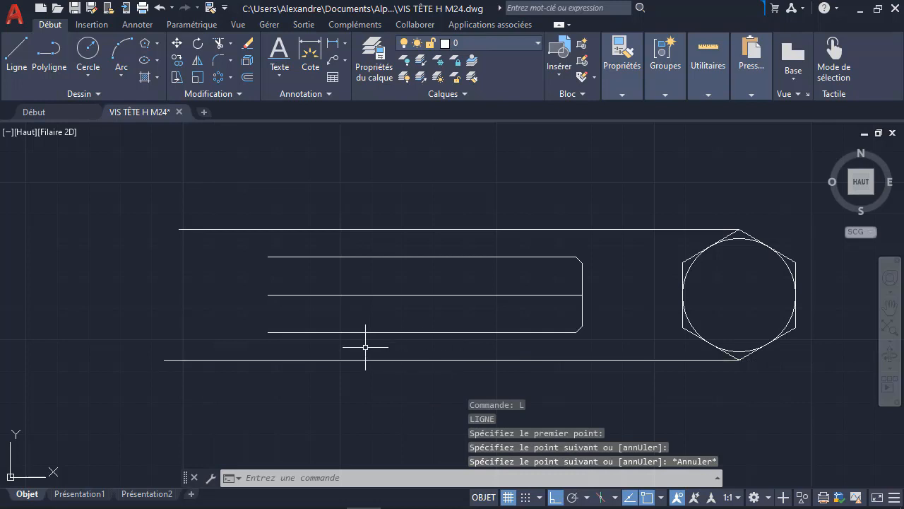
Draw a vertical line from the upper projection line, aligned with the shank's left end, down to the lower shank edge's left endpoint.
{"action": "key", "text": "Return"}
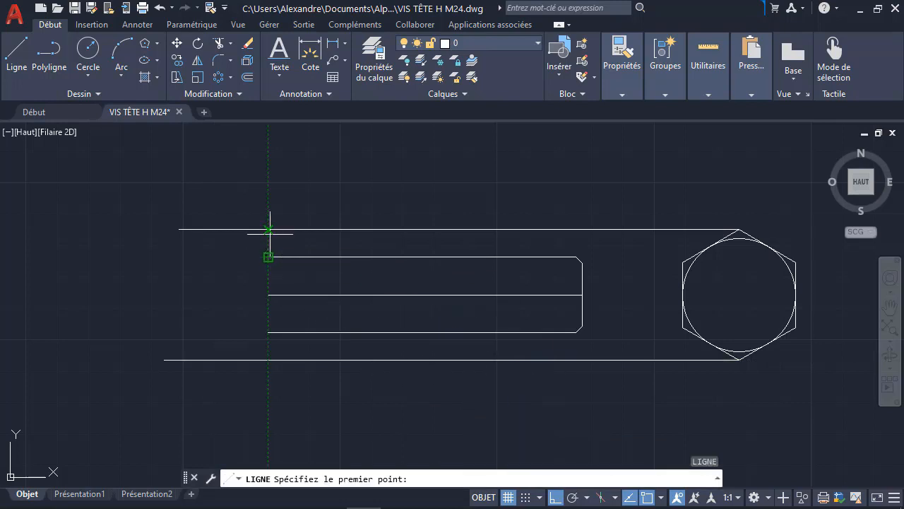
{"action": "left_click", "coordinate": [268, 229]}
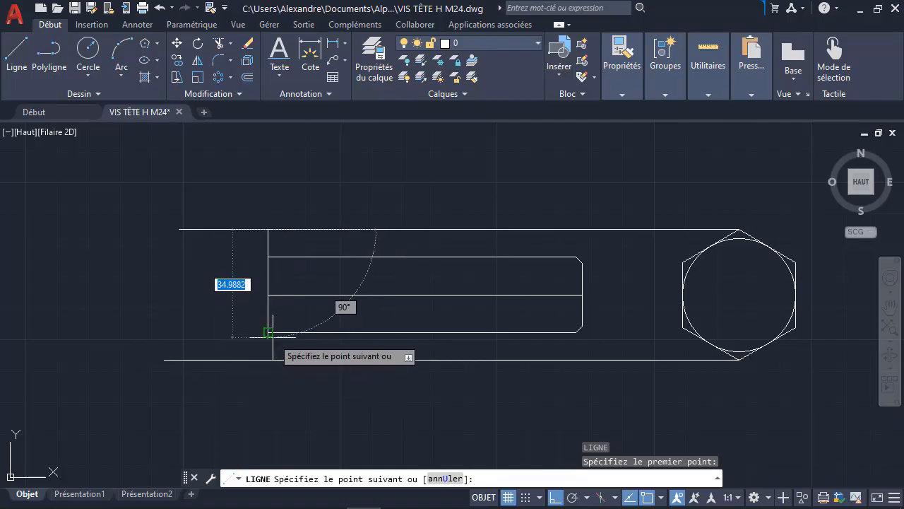
{"action": "left_click", "coordinate": [272, 334]}
{"action": "key", "text": "Escape"}
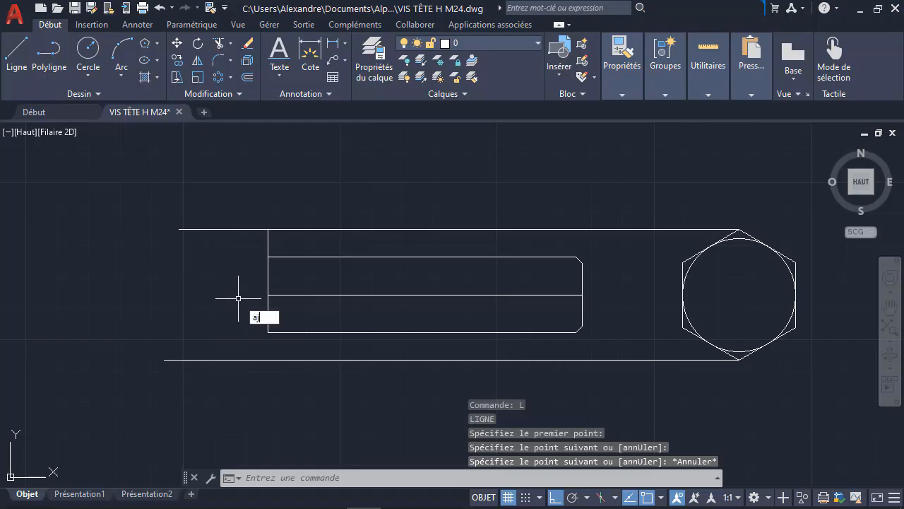
Extend the vertical line at the shank's left end down to the lower projection line, using that line as the boundary in Trim.
{"action": "type", "text": "aj"}
{"action": "key", "text": "Return"}
{"action": "left_click", "coordinate": [243, 360]}
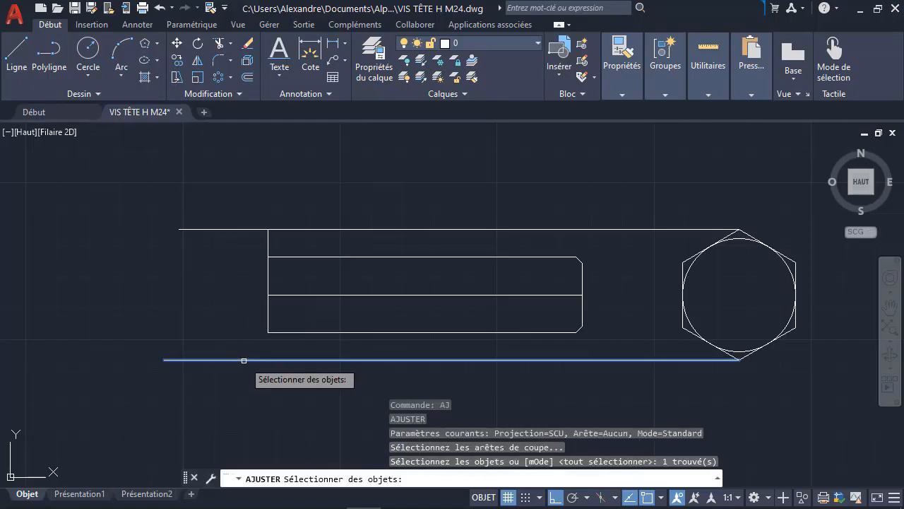
{"action": "key", "text": "Return"}
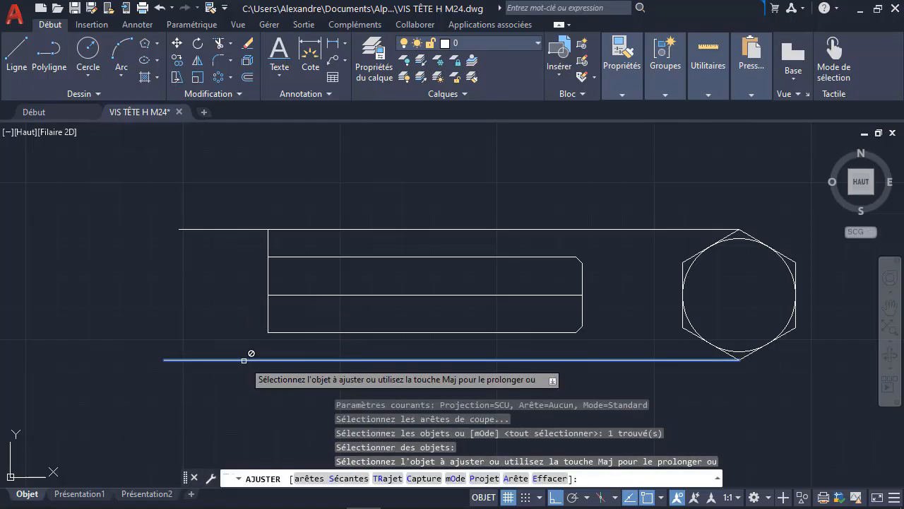
{"action": "left_click", "coordinate": [267, 319], "text": "shift"}
{"action": "left_click", "coordinate": [266, 319]}
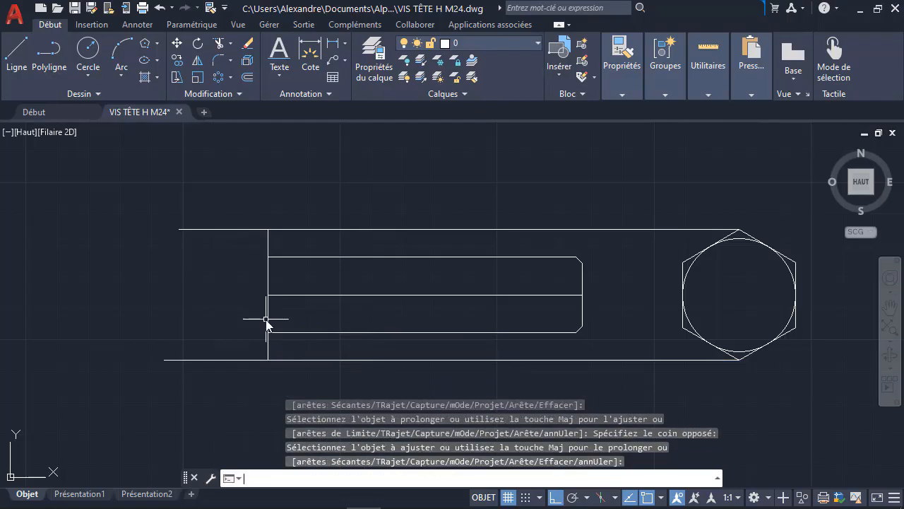
{"action": "key", "text": "Escape"}
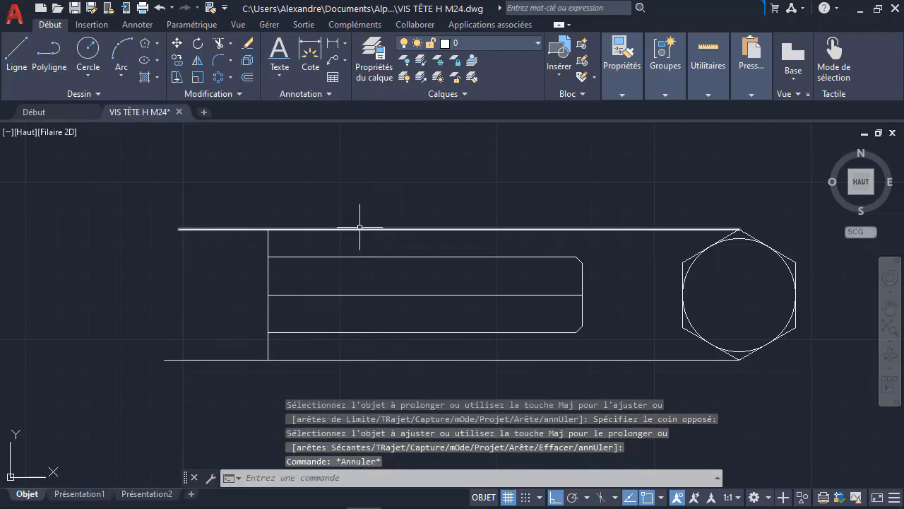
Erase the upper and lower horizontal projection lines running from the hexagon to the shank's left end.
{"action": "left_click", "coordinate": [284, 228]}
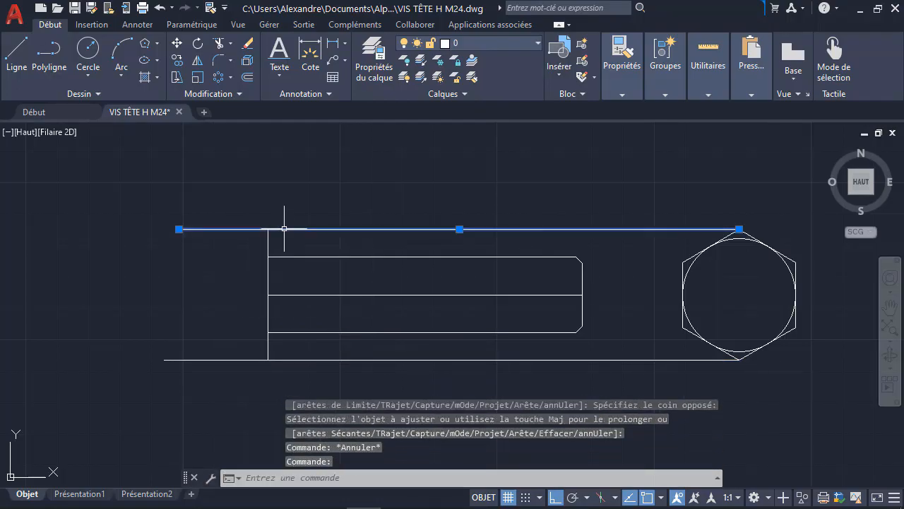
{"action": "key", "text": "Delete"}
{"action": "left_click", "coordinate": [325, 360]}
{"action": "key", "text": "Delete"}
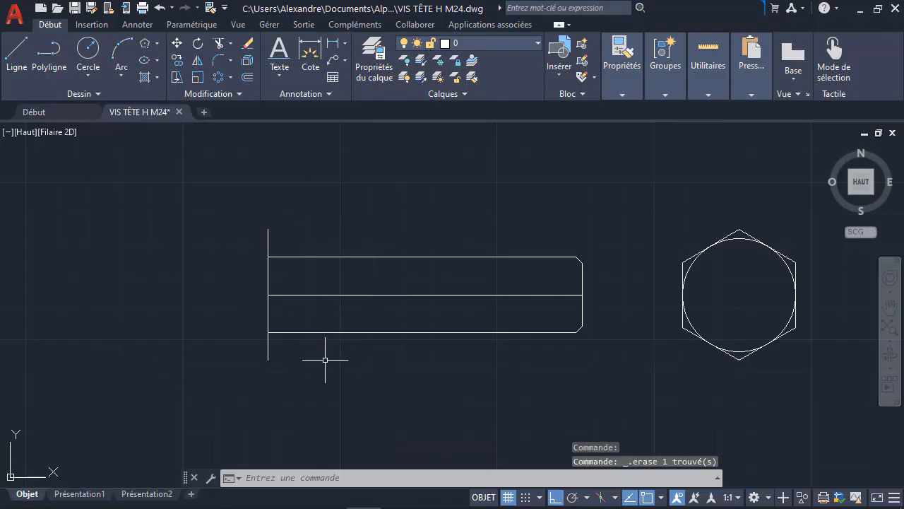
{"action": "type", "text": "l"}
{"action": "key", "text": "Return"}
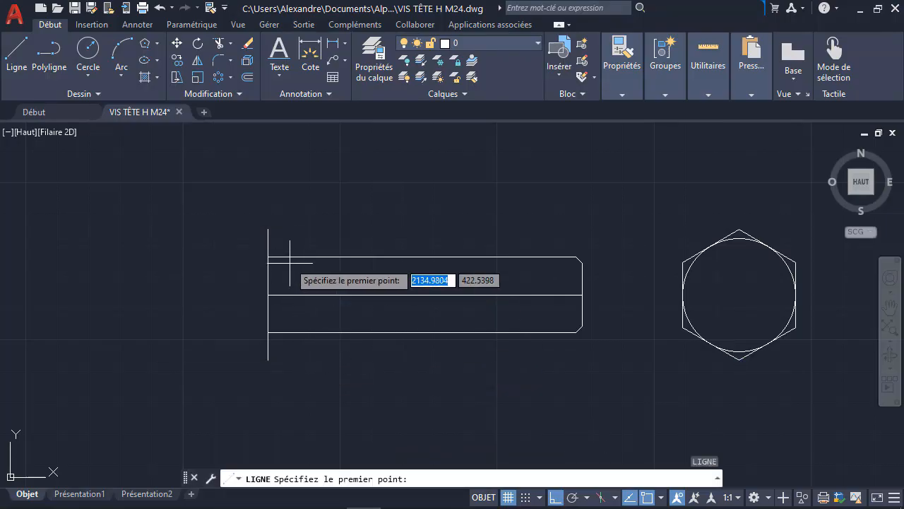
{"action": "left_click", "coordinate": [268, 229]}
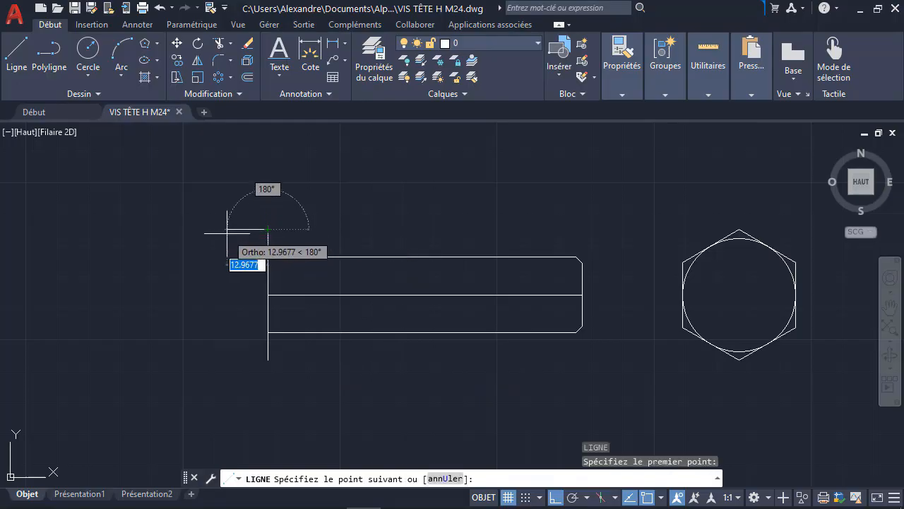
{"action": "type", "text": "15"}
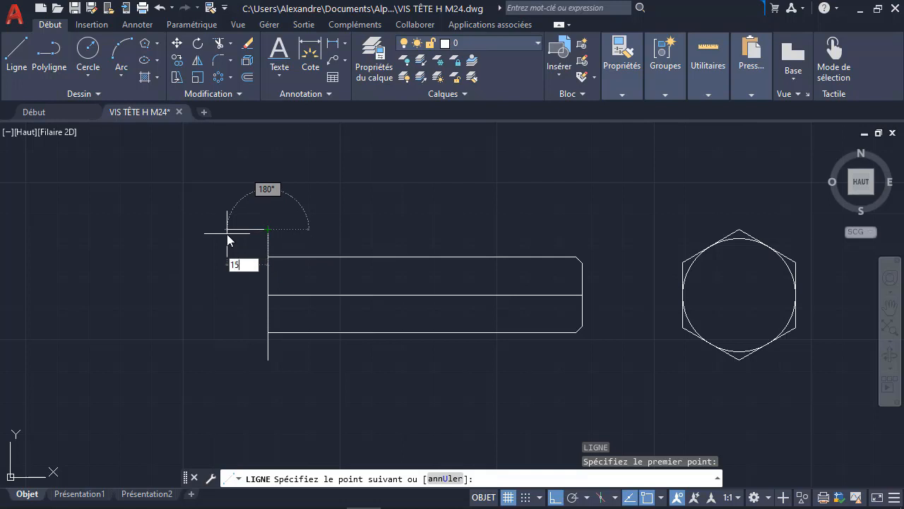
{"action": "key", "text": "Tab"}
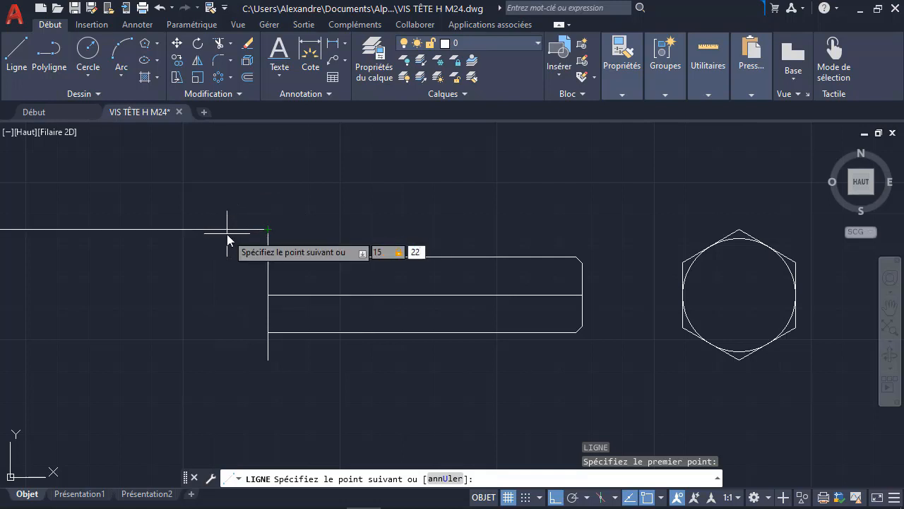
{"action": "left_click", "coordinate": [384, 252]}
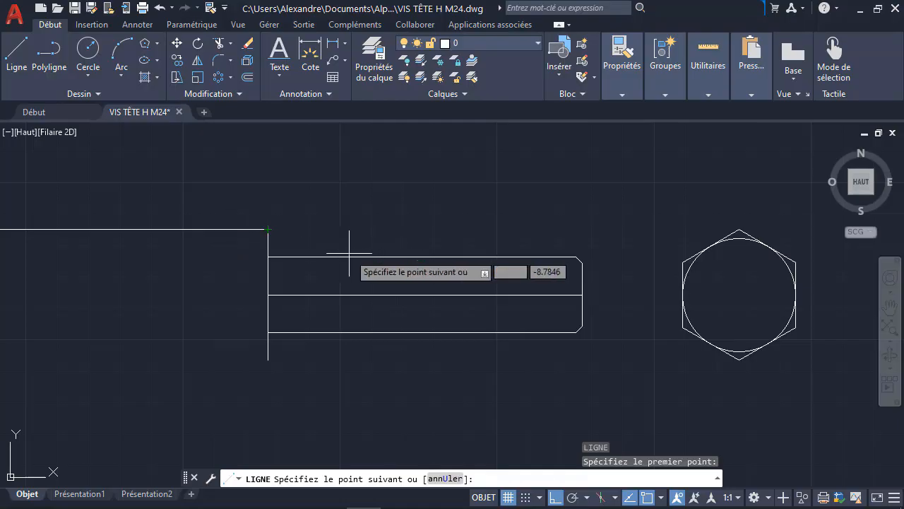
{"action": "key", "text": "Escape"}
Draw the bolt head's outline 15.22 wide, leftward from the vertical line's top end, down and back to its bottom end.
{"action": "type", "text": "l"}
{"action": "key", "text": "Return"}
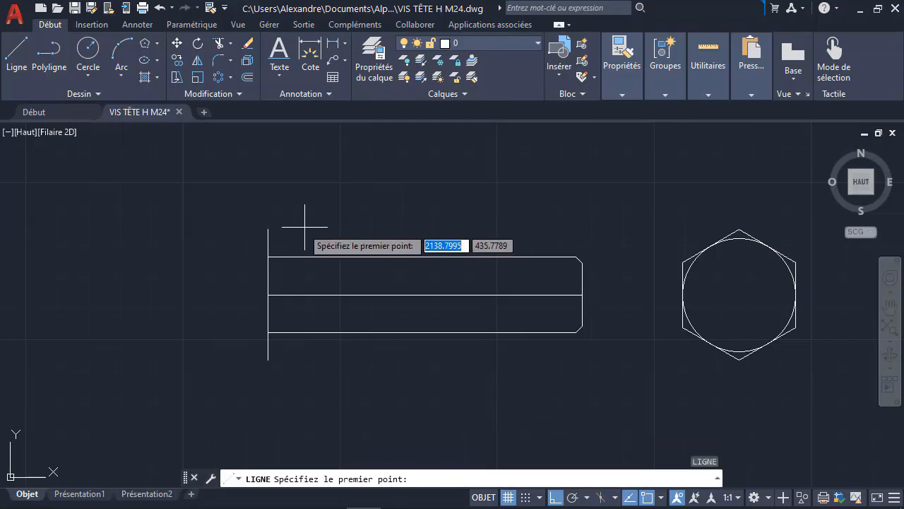
{"action": "left_click", "coordinate": [263, 231]}
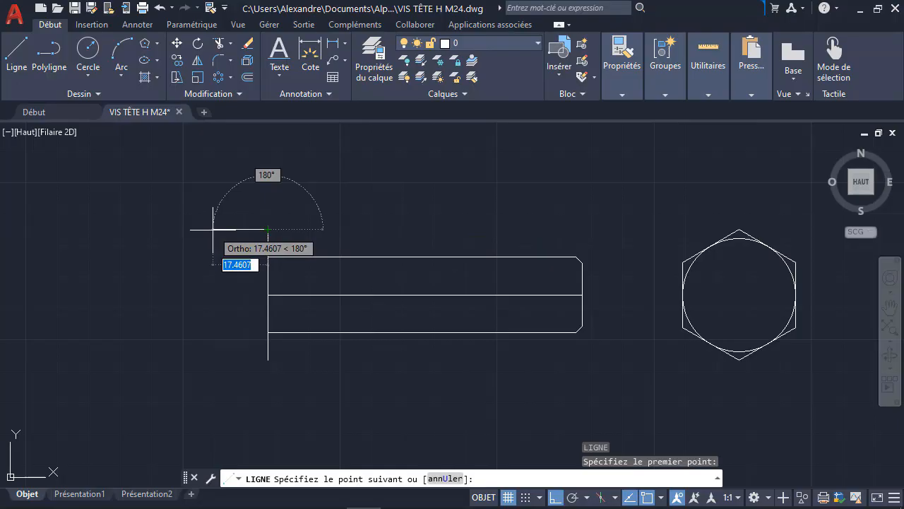
{"action": "type", "text": "15.22"}
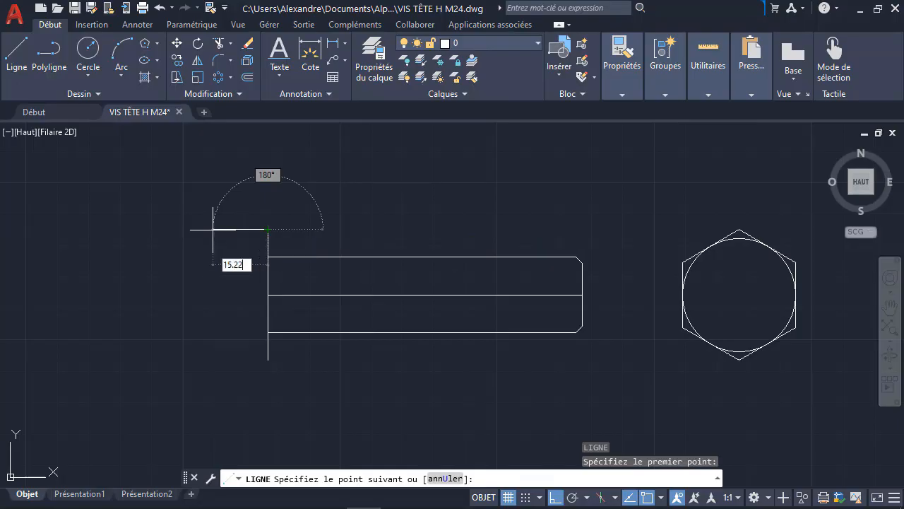
{"action": "key", "text": "Return"}
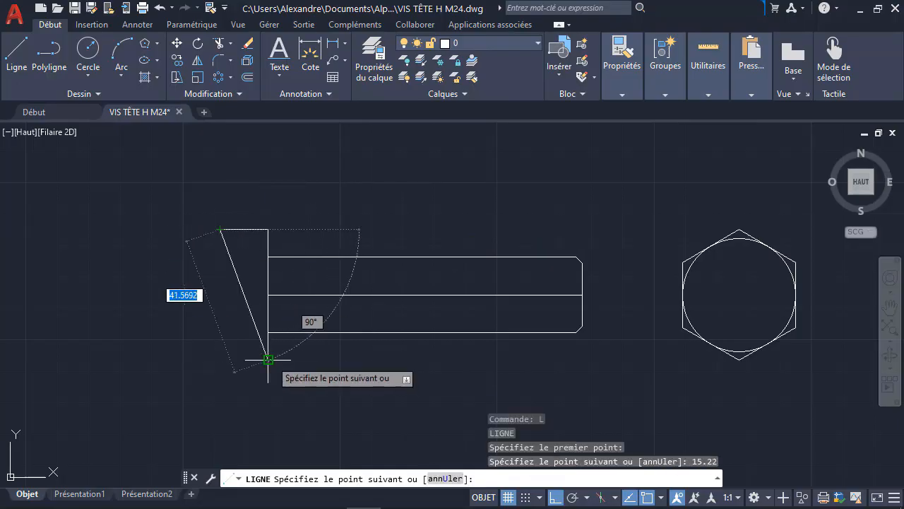
{"action": "left_click", "coordinate": [222, 360]}
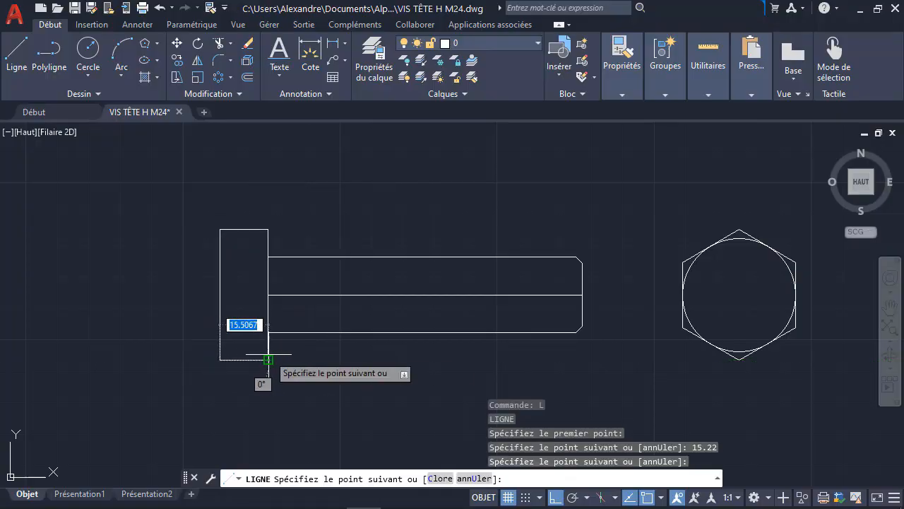
{"action": "left_click", "coordinate": [267, 359]}
{"action": "key", "text": "Escape"}
{"action": "key", "text": "Escape"}
{"action": "key", "text": "Escape"}
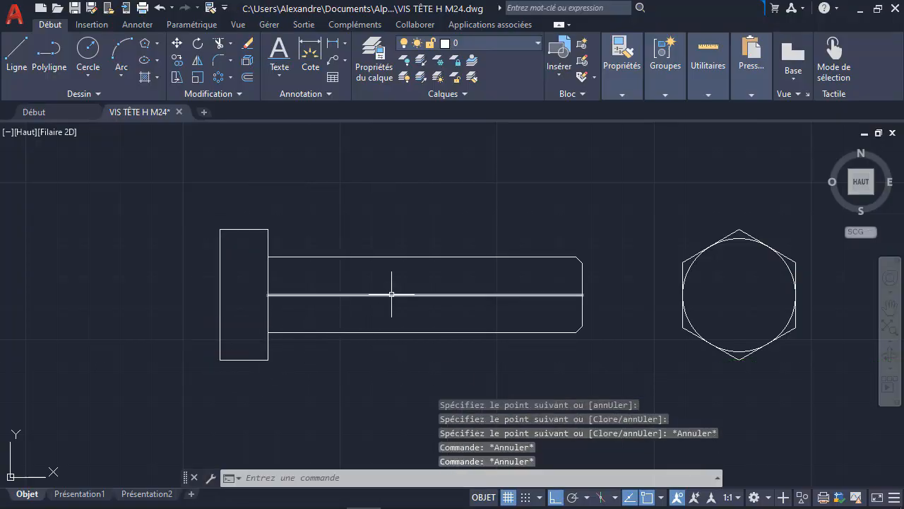
Draw a horizontal projection line about 148 long from the hexagon's upper-left vertex leftward past the head's left edge.
{"action": "type", "text": "l"}
{"action": "key", "text": "Return"}
{"action": "left_click", "coordinate": [684, 261]}
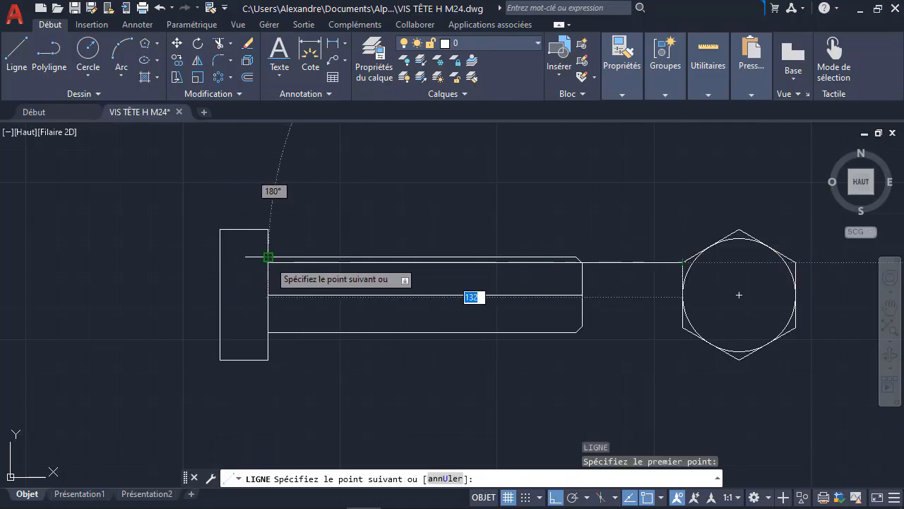
{"action": "scroll", "coordinate": [267, 269], "scroll_direction": "up", "scroll_amount": 5}
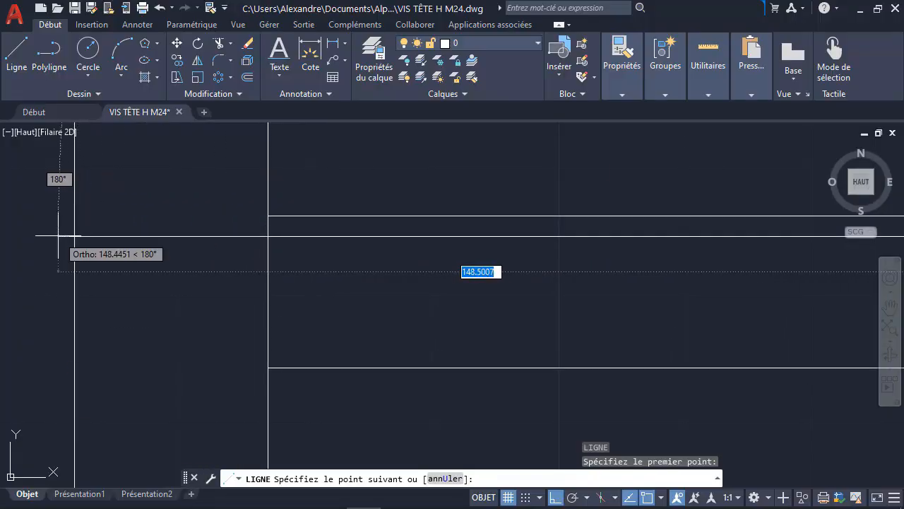
{"action": "left_click", "coordinate": [58, 236]}
{"action": "key", "text": "Escape"}
Draw a horizontal projection line from the hexagon's lower-left vertex leftward past the head's left edge.
{"action": "scroll", "coordinate": [218, 259], "scroll_direction": "down", "scroll_amount": 6}
{"action": "scroll", "coordinate": [329, 250], "scroll_direction": "up", "scroll_amount": 6}
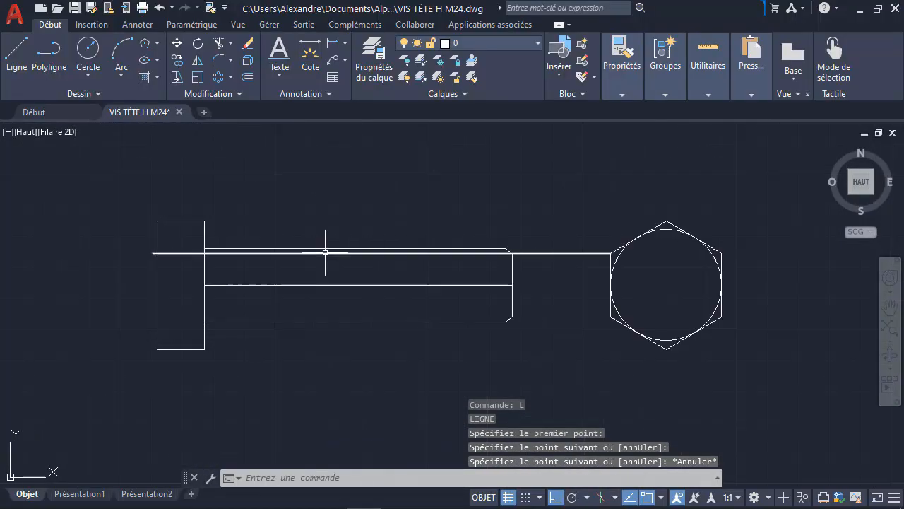
{"action": "middle_click_drag", "start_coordinate": [325, 253], "coordinate": [390, 214]}
{"action": "scroll", "coordinate": [499, 243], "scroll_direction": "down", "scroll_amount": 2}
{"action": "middle_click_drag", "start_coordinate": [531, 248], "coordinate": [453, 250]}
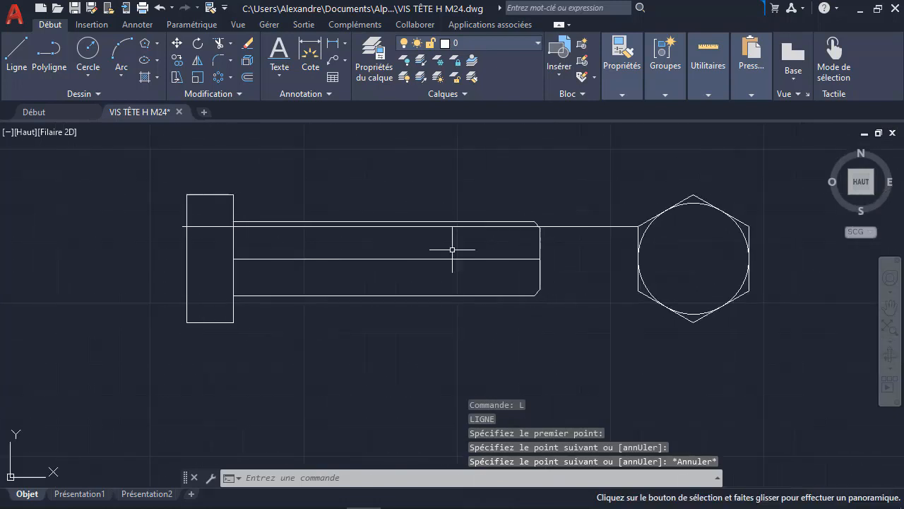
{"action": "type", "text": "l"}
{"action": "key", "text": "Return"}
{"action": "left_click", "coordinate": [638, 291]}
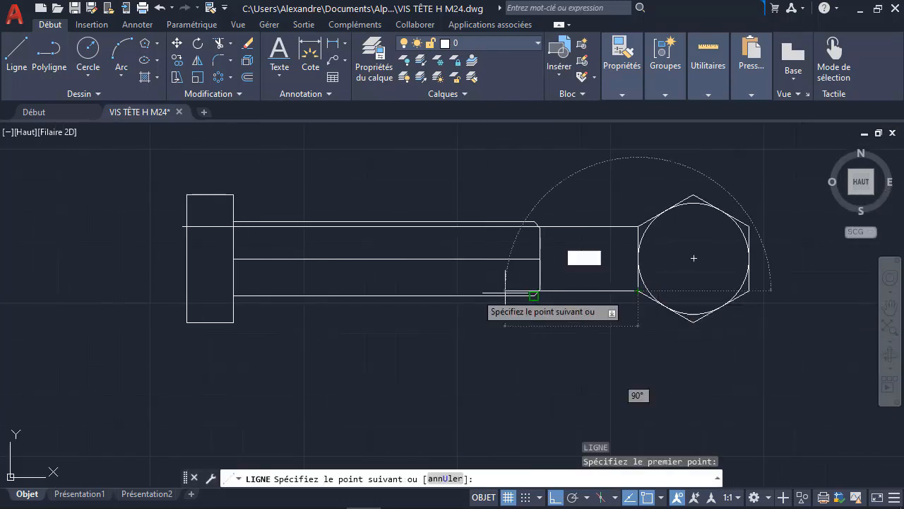
{"action": "key", "text": "Escape"}
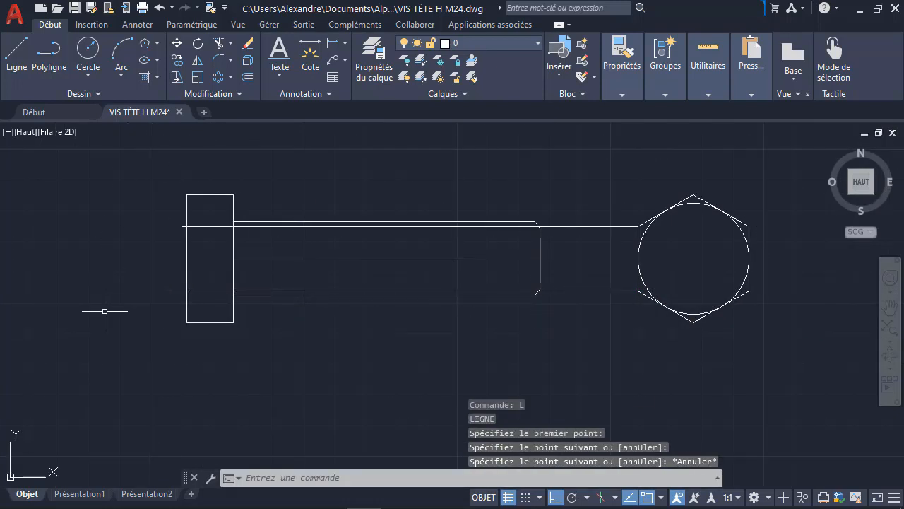
Trim both projection lines to the head's left and right vertical edges, keeping only the segments inside the head.
{"action": "scroll", "coordinate": [214, 272], "scroll_direction": "up", "scroll_amount": 2}
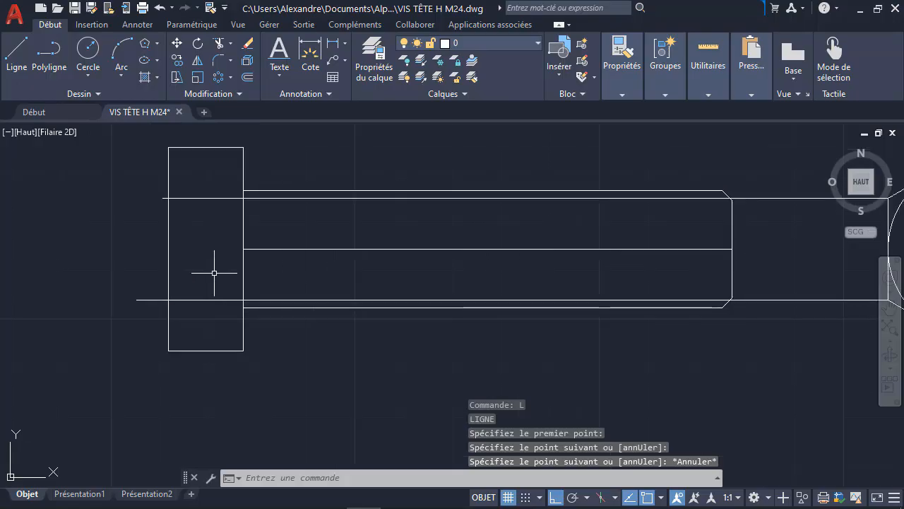
{"action": "type", "text": "AJ"}
{"action": "key", "text": "Return"}
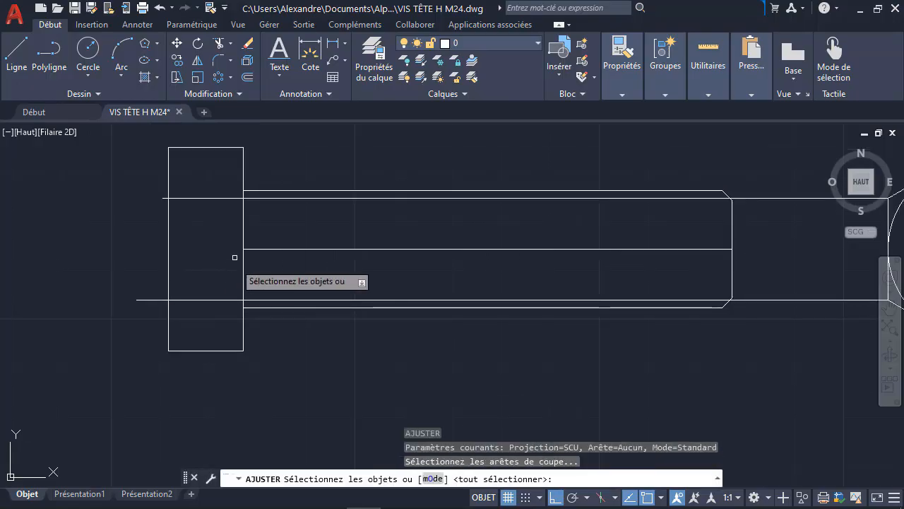
{"action": "left_click", "coordinate": [168, 238]}
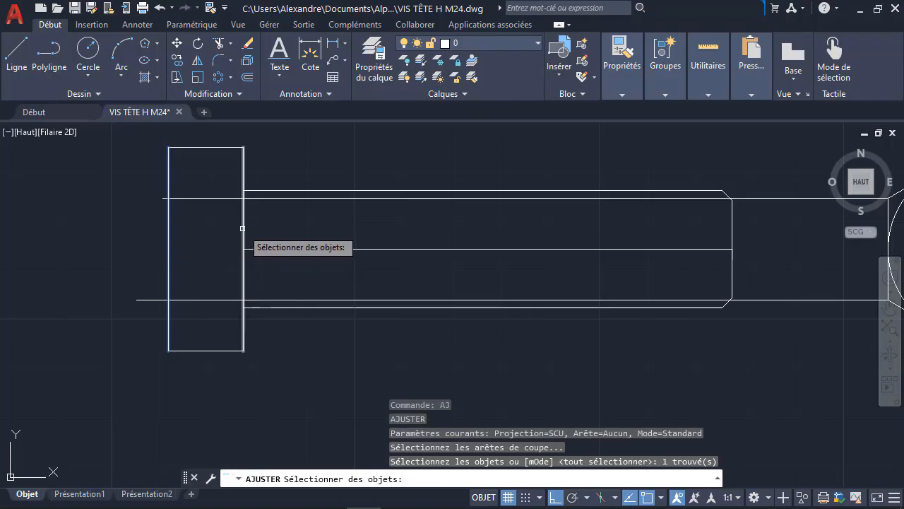
{"action": "left_click", "coordinate": [243, 228]}
{"action": "key", "text": "Return"}
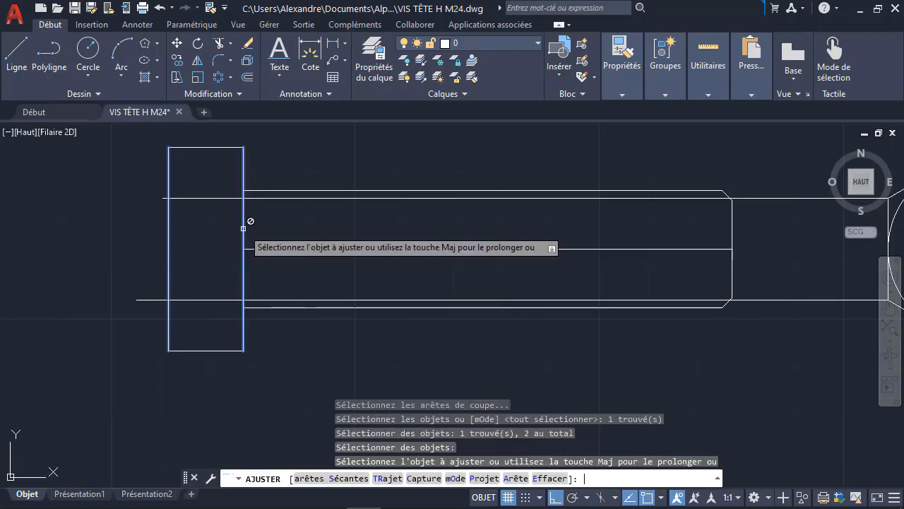
{"action": "left_click", "coordinate": [276, 198]}
{"action": "left_click", "coordinate": [302, 299]}
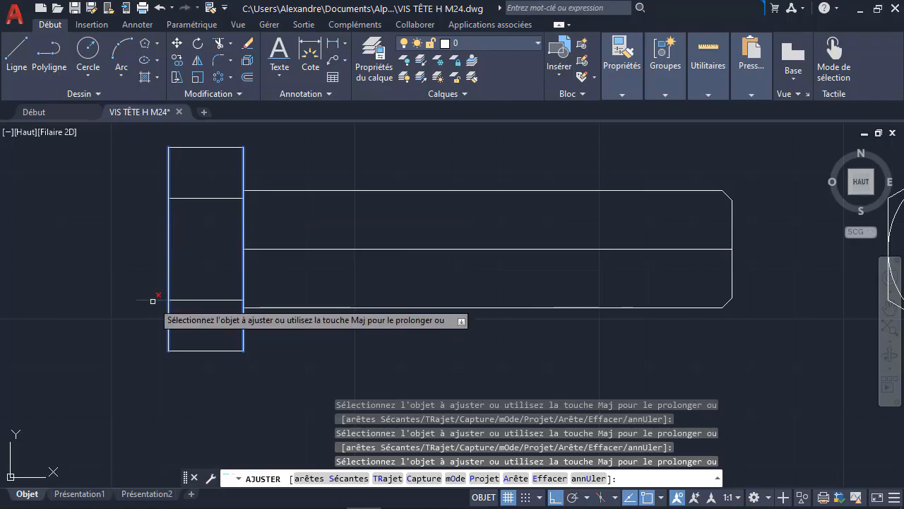
{"action": "key", "text": "Return"}
{"action": "key", "text": "Escape"}
{"action": "key", "text": "Escape"}
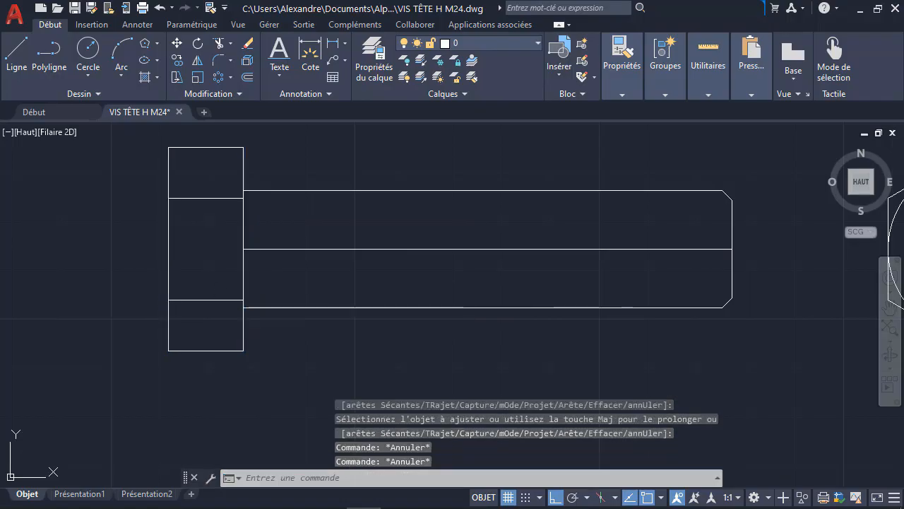
Delete the horizontal centre line of the shank.
{"action": "left_click", "coordinate": [406, 248]}
{"action": "key", "text": "Delete"}
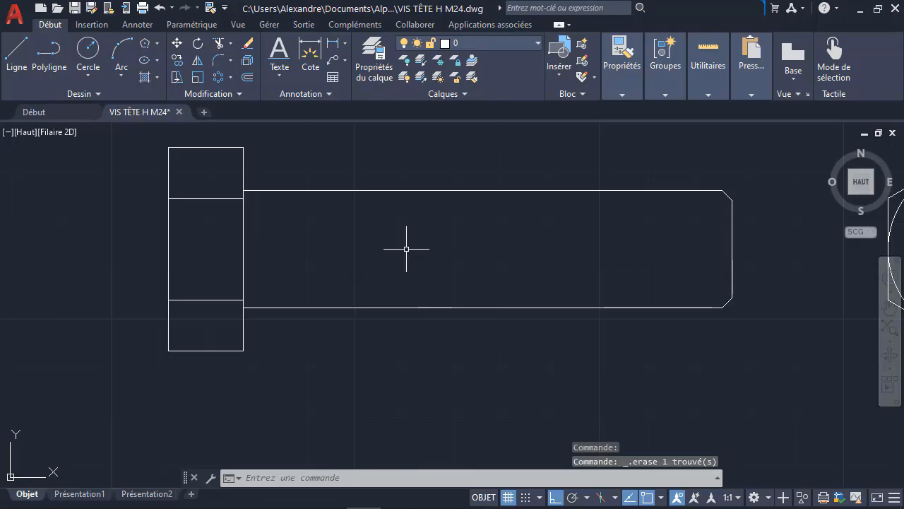
Fillet the corner between the head's right edge and the shank's upper edge with a radius of 2.
{"action": "scroll", "coordinate": [406, 248], "scroll_direction": "up", "scroll_amount": 2}
{"action": "middle_click_drag", "start_coordinate": [305, 221], "coordinate": [416, 283]}
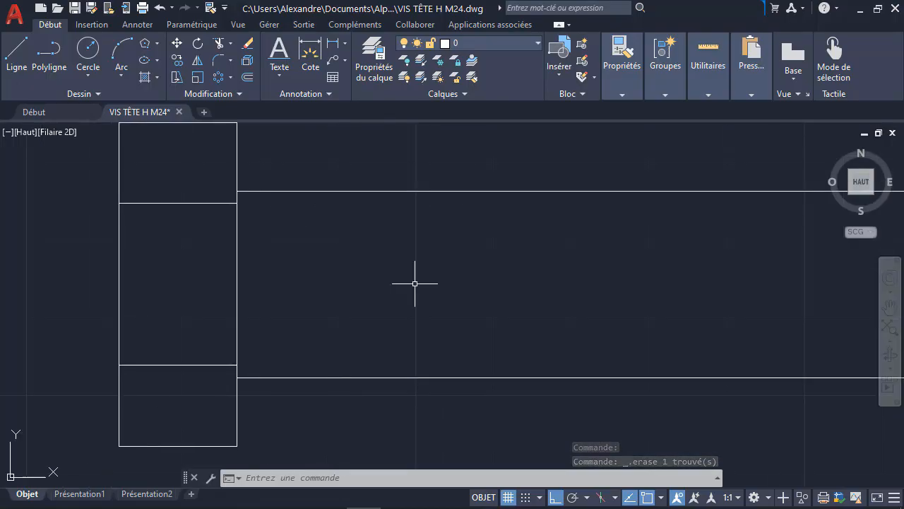
{"action": "type", "text": "ra"}
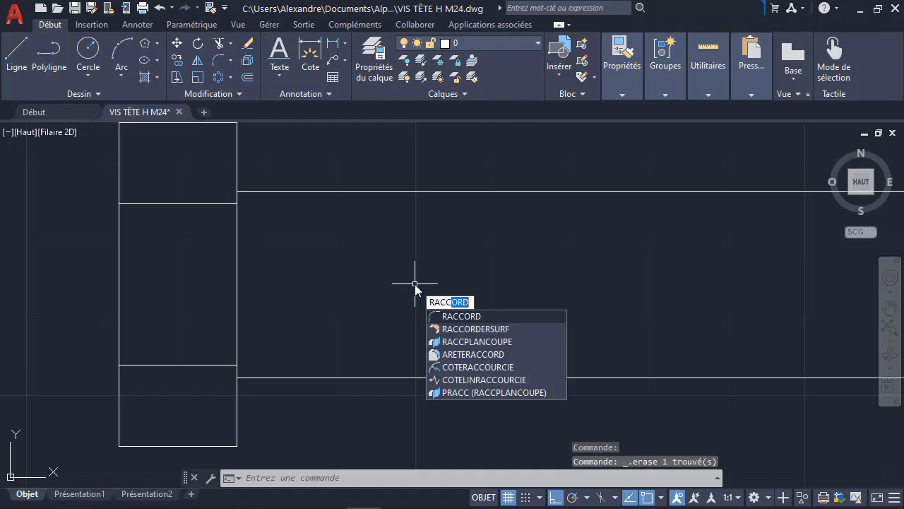
{"action": "key", "text": "Return"}
{"action": "key", "text": "Down"}
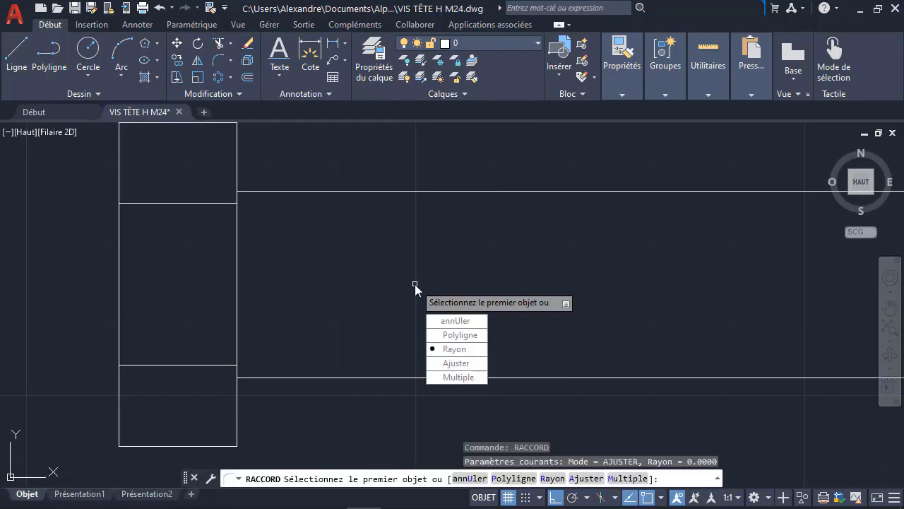
{"action": "key", "text": "Return"}
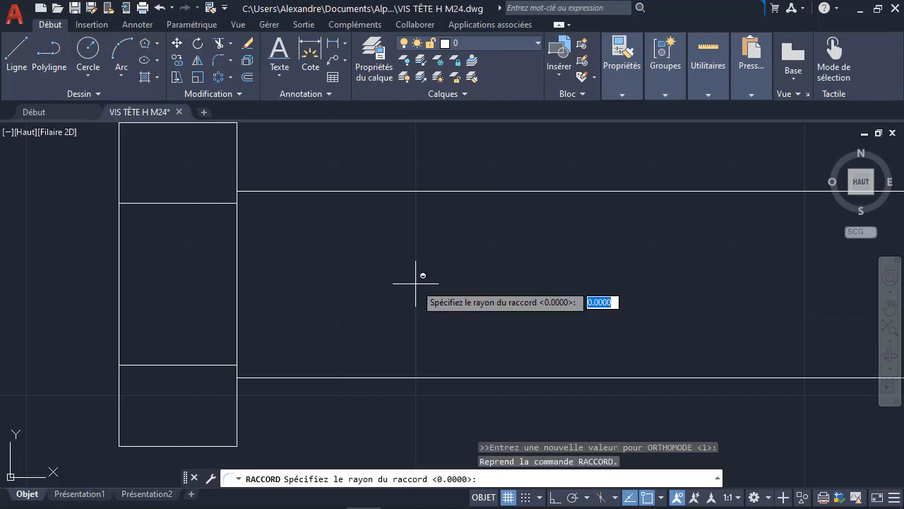
{"action": "type", "text": "2"}
{"action": "key", "text": "Return"}
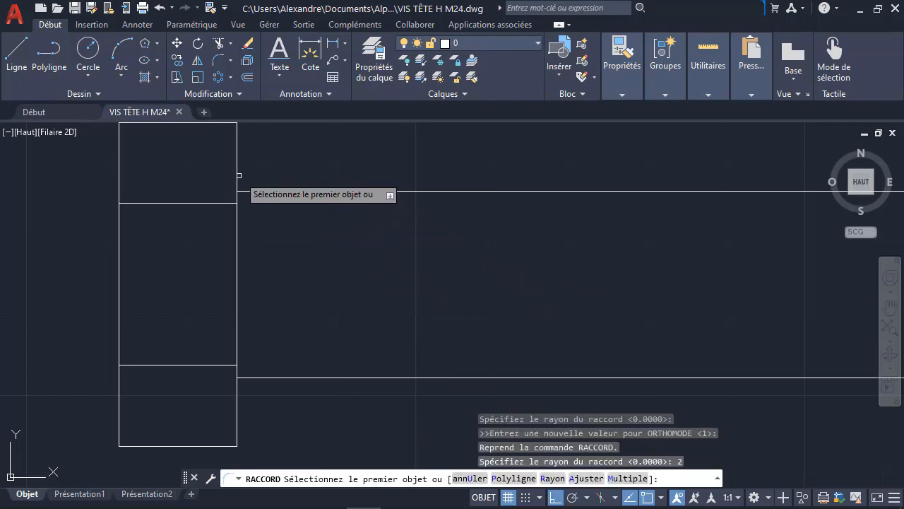
{"action": "left_click", "coordinate": [238, 183]}
{"action": "left_click", "coordinate": [255, 191]}
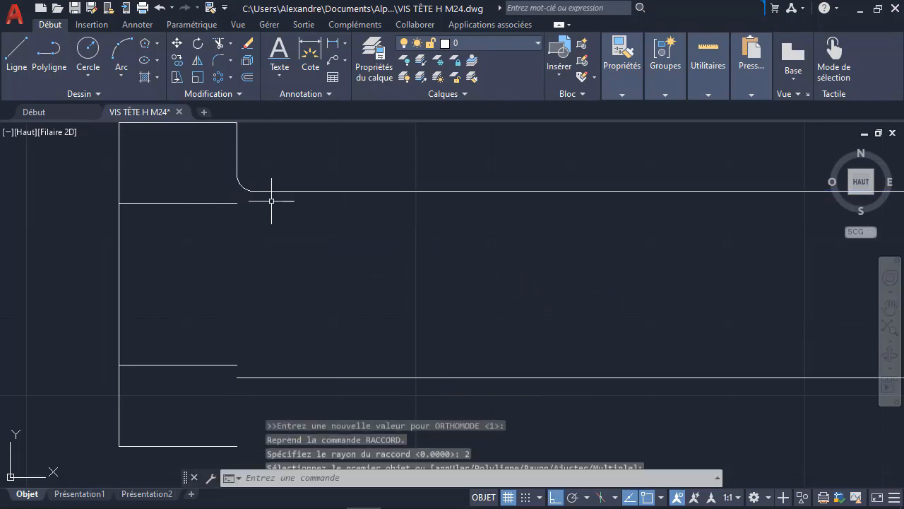
{"action": "key", "text": "Escape"}
{"action": "key", "text": "Escape"}
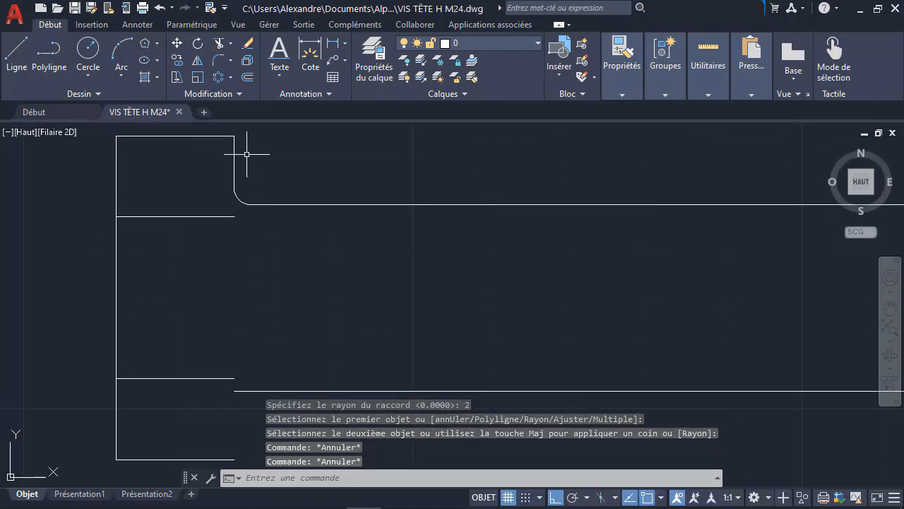
Mirror the head's upper right edge and fillet arc about the horizontal axis through the left edge's midpoint, keeping the source objects.
{"action": "left_click", "coordinate": [247, 154]}
{"action": "left_click", "coordinate": [217, 202]}
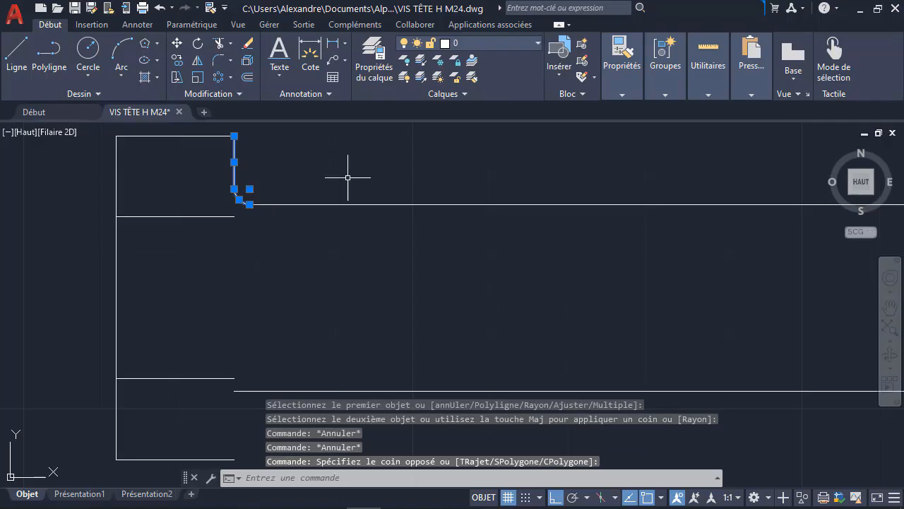
{"action": "type", "text": "miroir"}
{"action": "key", "text": "Return"}
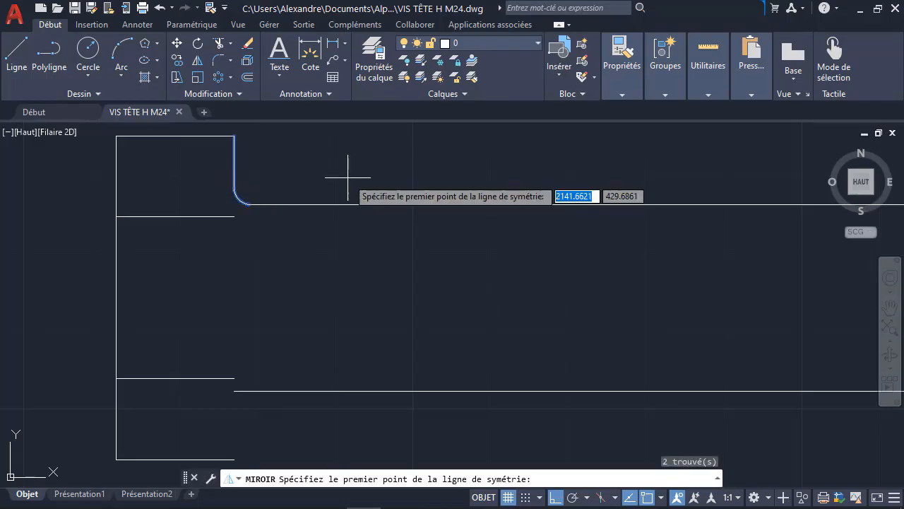
{"action": "left_click", "coordinate": [116, 298]}
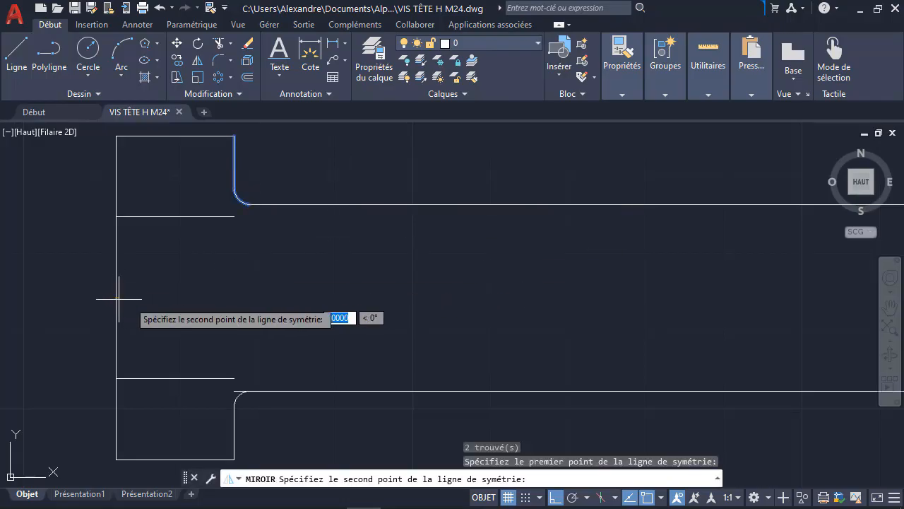
{"action": "left_click", "coordinate": [297, 301]}
{"action": "key", "text": "Return"}
{"action": "key", "text": "Escape"}
{"action": "key", "text": "Escape"}
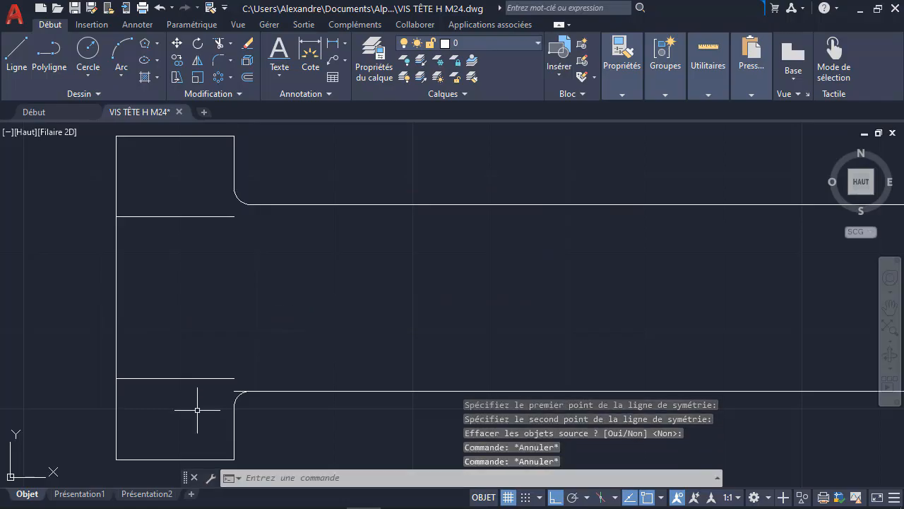
Shorten the shank's lower line so its head-side end meets the end of the lower fillet arc.
{"action": "left_click", "coordinate": [234, 391]}
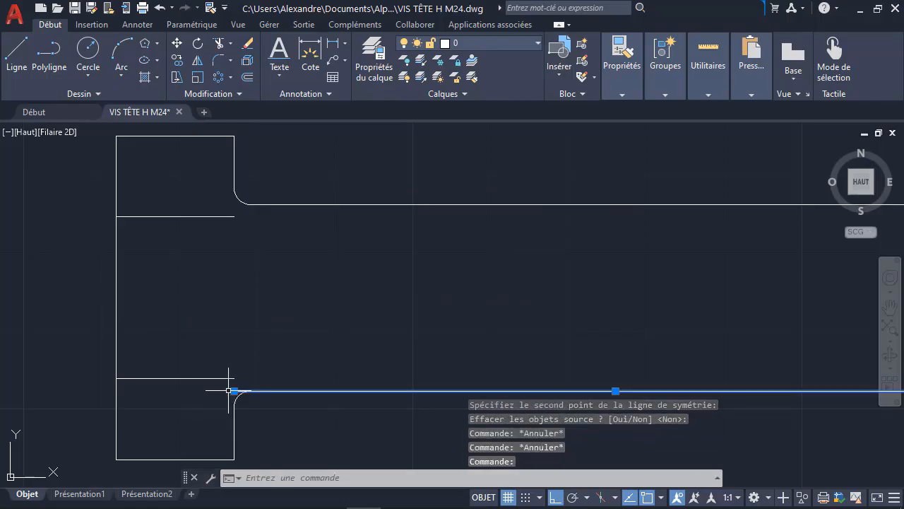
{"action": "scroll", "coordinate": [229, 389], "scroll_direction": "up", "scroll_amount": 3}
{"action": "left_click", "coordinate": [240, 393]}
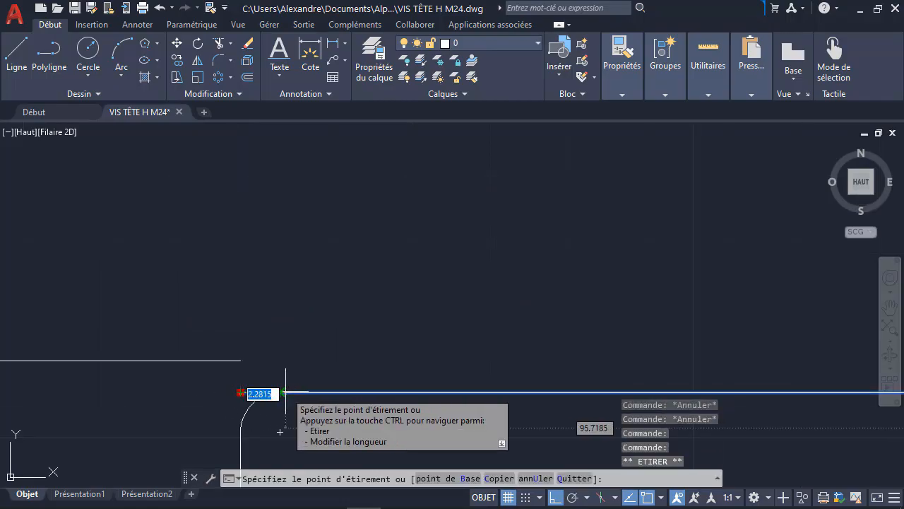
{"action": "key", "text": "Escape"}
Draw a vertical line closing the head's right edge between the head-side ends of the upper and lower fillet arcs.
{"action": "scroll", "coordinate": [329, 306], "scroll_direction": "down", "scroll_amount": 5}
{"action": "middle_click_drag", "start_coordinate": [351, 313], "coordinate": [318, 313]}
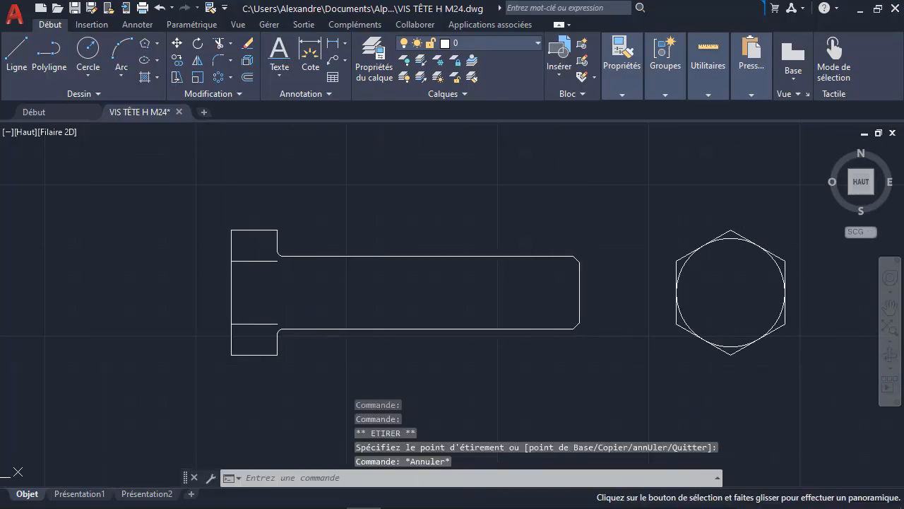
{"action": "scroll", "coordinate": [313, 309], "scroll_direction": "up", "scroll_amount": 2}
{"action": "type", "text": "l"}
{"action": "key", "text": "Return"}
{"action": "scroll", "coordinate": [262, 256], "scroll_direction": "up", "scroll_amount": 2}
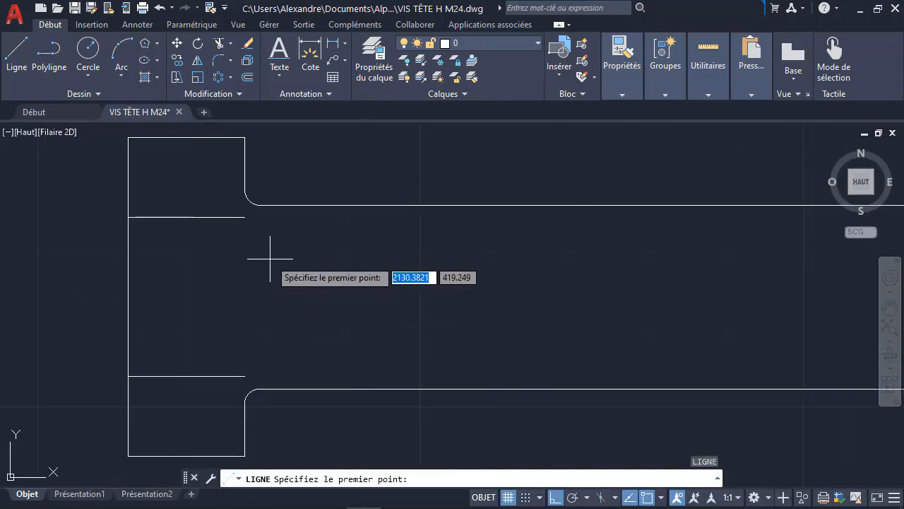
{"action": "middle_click_drag", "start_coordinate": [262, 257], "coordinate": [247, 188]}
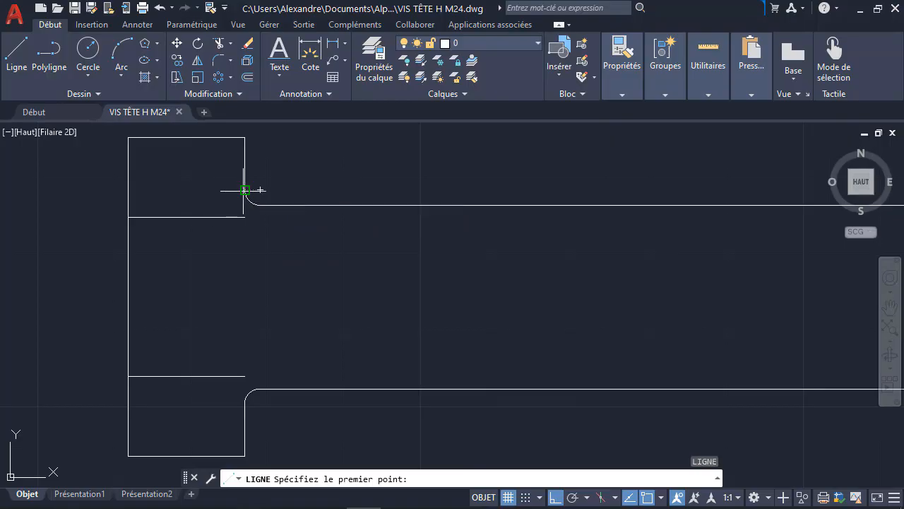
{"action": "left_click", "coordinate": [245, 189]}
{"action": "left_click", "coordinate": [246, 404]}
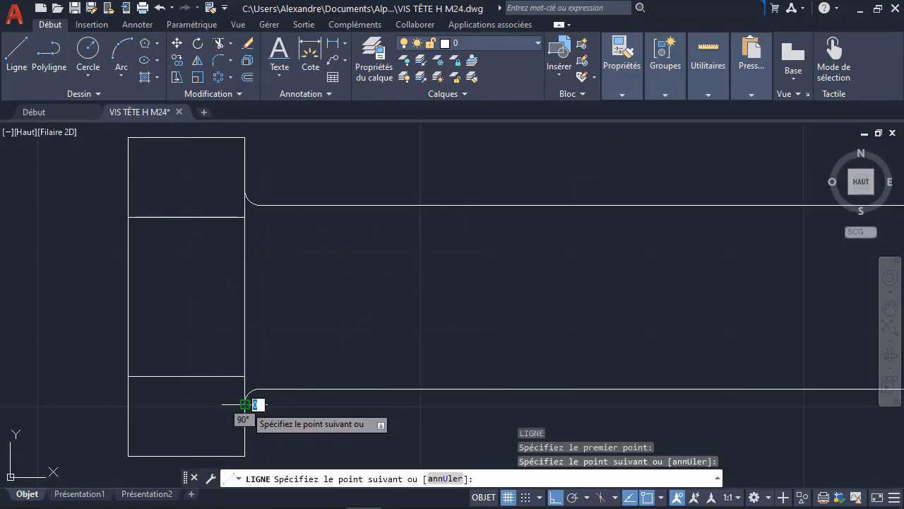
{"action": "key", "text": "Escape"}
Draw a vertical line across the shank joining the shank-side ends of the upper and lower fillet arcs.
{"action": "type", "text": "l"}
{"action": "key", "text": "Return"}
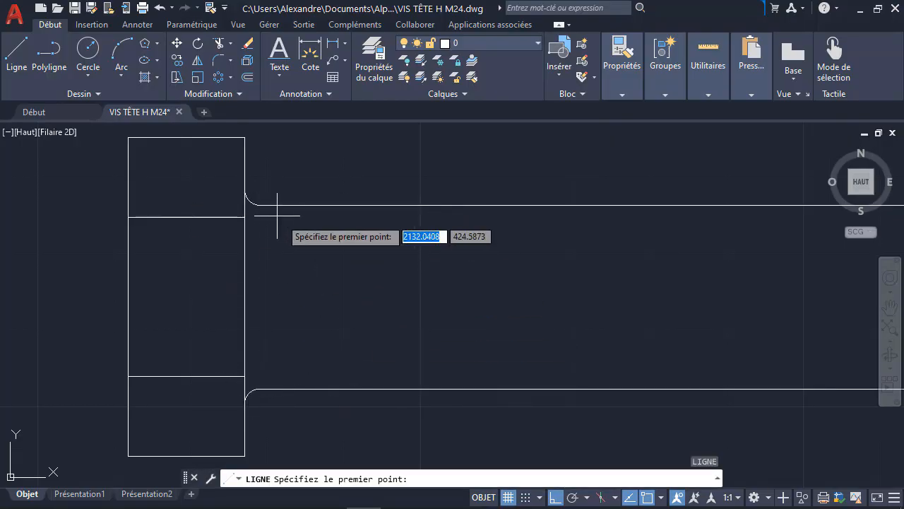
{"action": "left_click", "coordinate": [258, 204]}
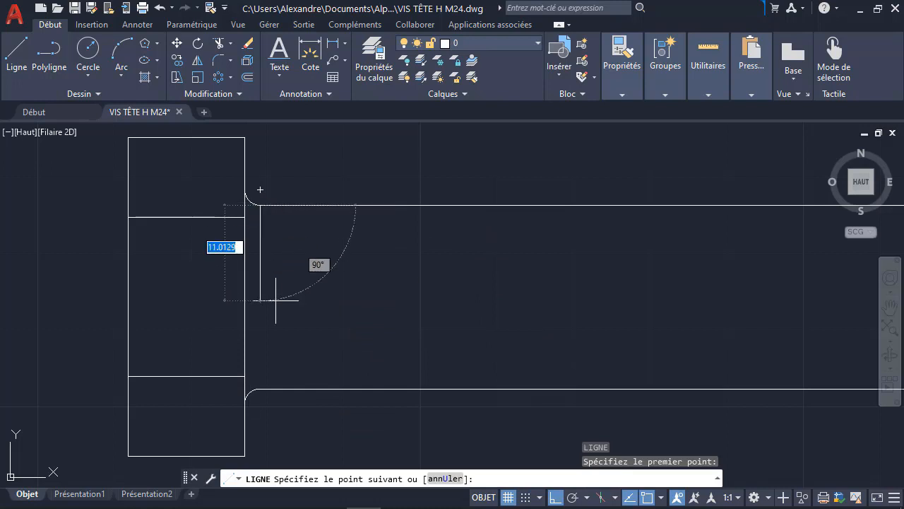
{"action": "left_click", "coordinate": [260, 388]}
{"action": "key", "text": "Escape"}
{"action": "key", "text": "Escape"}
Draw a vertical line across the shank's tip joining the inner corners of the upper and lower chamfers.
{"action": "scroll", "coordinate": [338, 327], "scroll_direction": "down", "scroll_amount": 2}
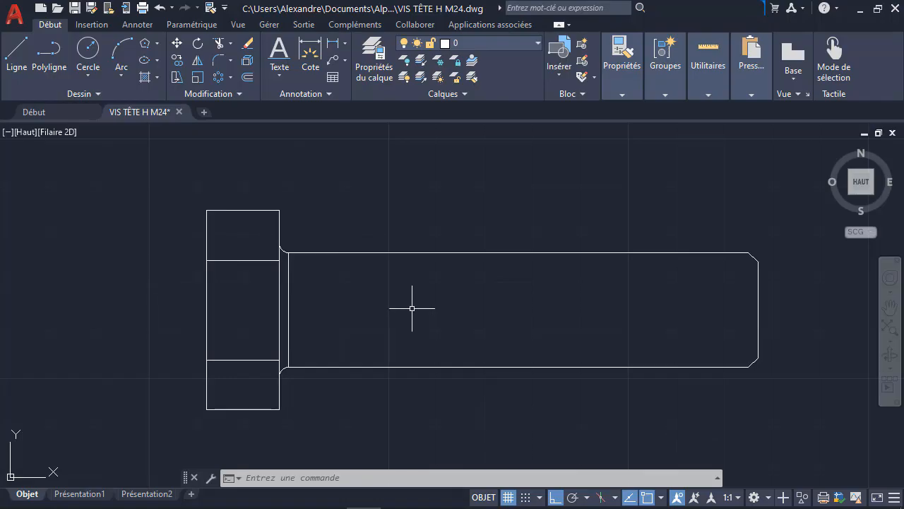
{"action": "type", "text": "l"}
{"action": "key", "text": "Return"}
{"action": "left_click", "coordinate": [749, 252]}
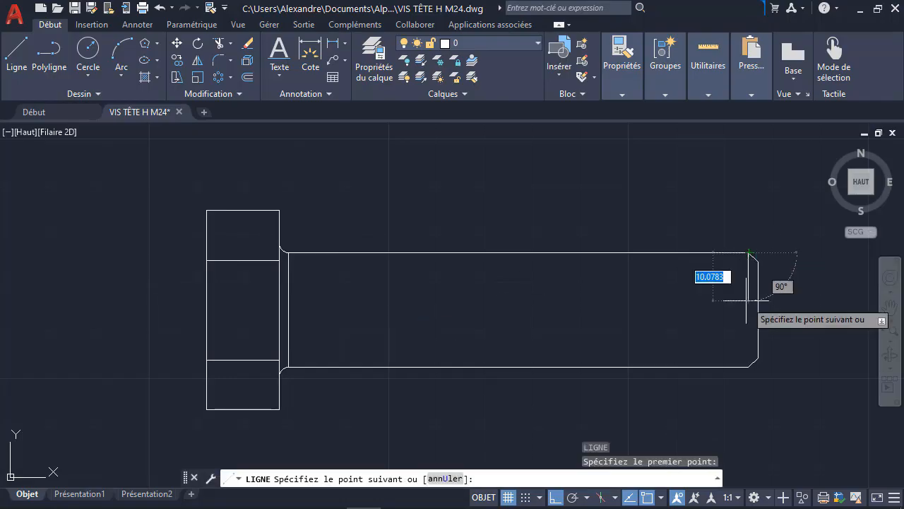
{"action": "left_click", "coordinate": [748, 366]}
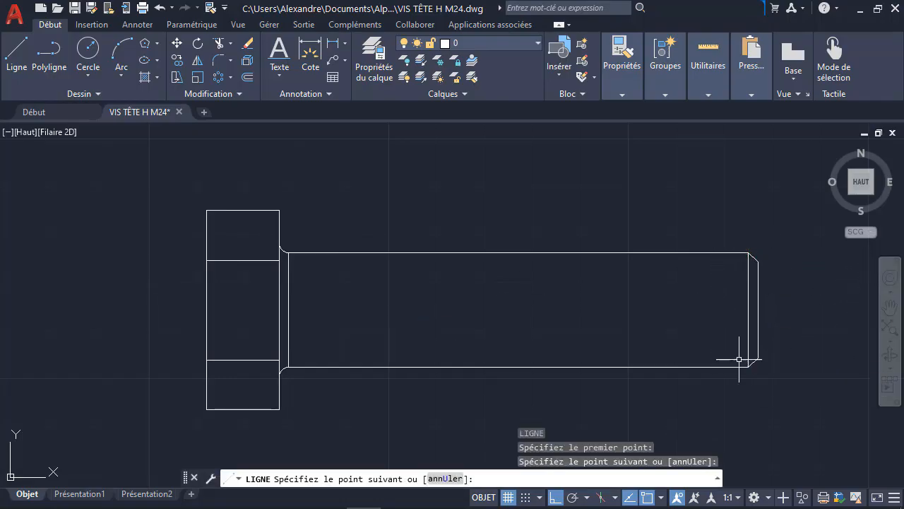
{"action": "key", "text": "Escape"}
Save the bolt drawing to its existing file, VIS TÊTE H M24.dwg.
{"action": "scroll", "coordinate": [596, 268], "scroll_direction": "down", "scroll_amount": 2}
{"action": "middle_click_drag", "start_coordinate": [649, 268], "coordinate": [502, 267]}
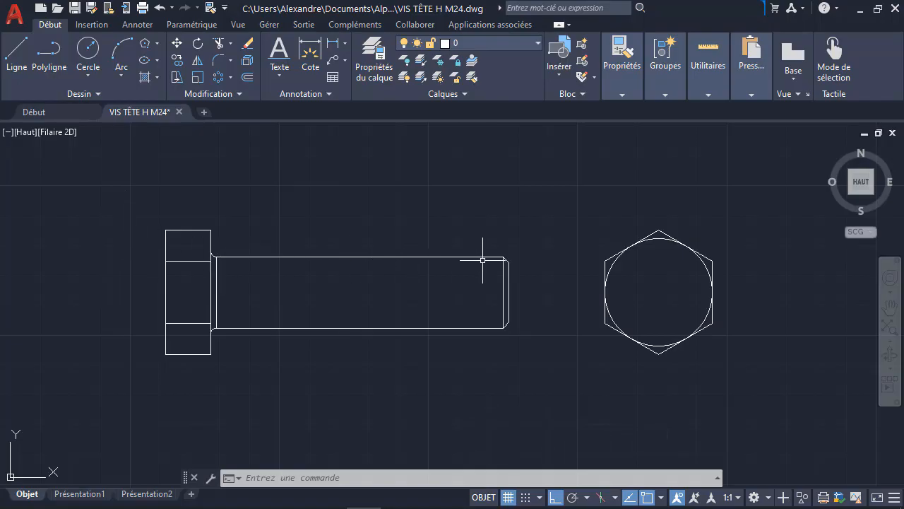
{"action": "left_click", "coordinate": [75, 8]}
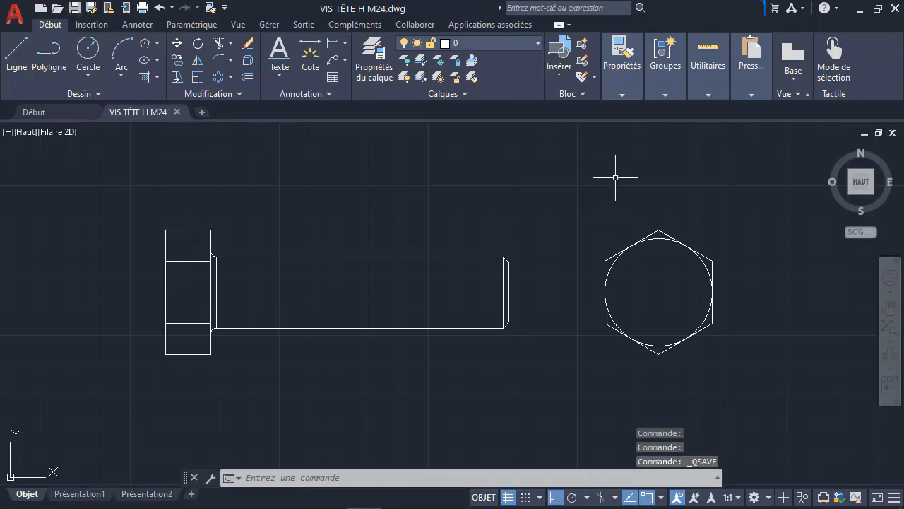